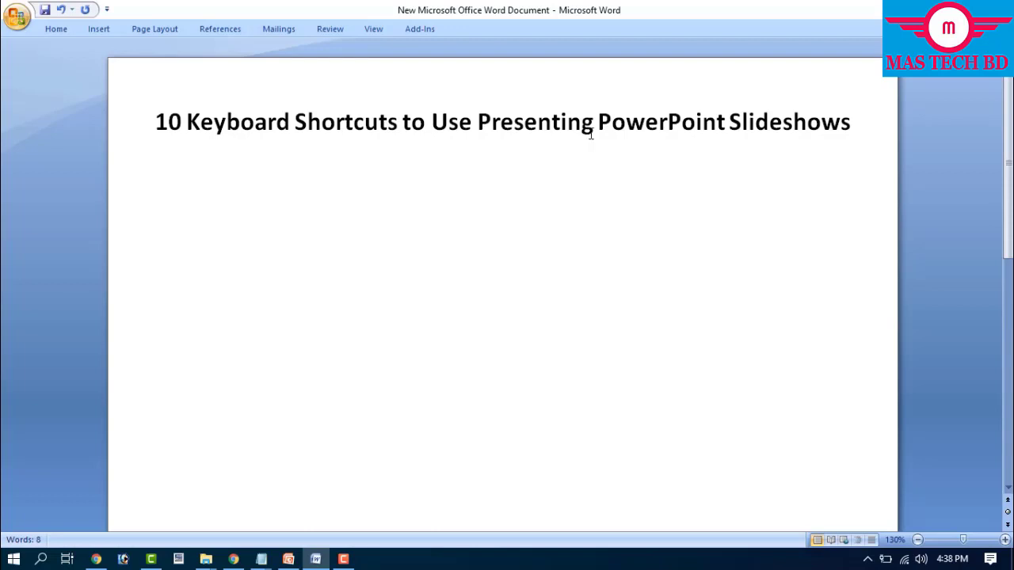
Step: Add item '1.F5' with the line that F5 begins the slideshow from the first slide
text(1.)
text(F5 Pressing the F5 key begins the slideshow from the first slide.)
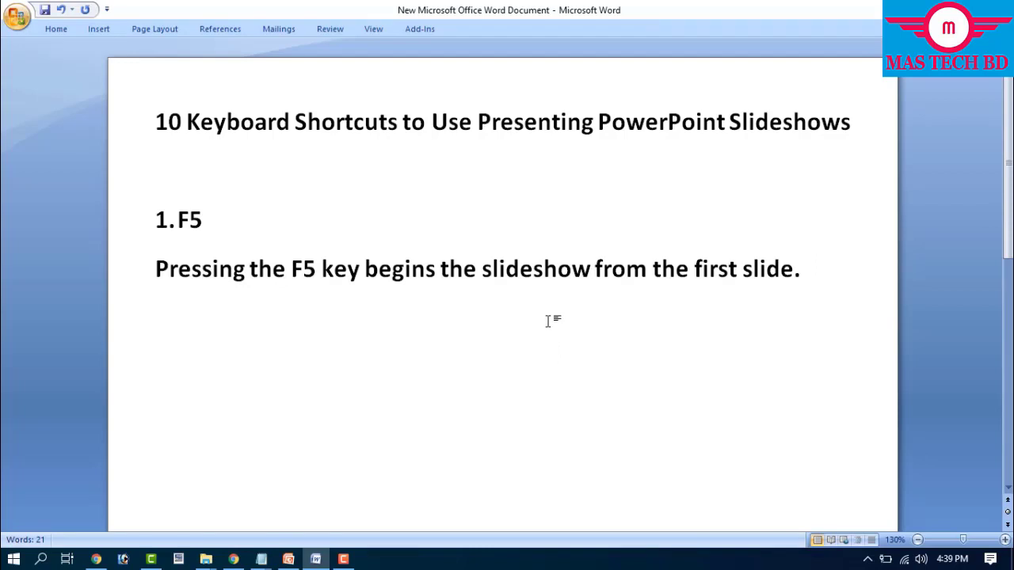
click(290, 560)
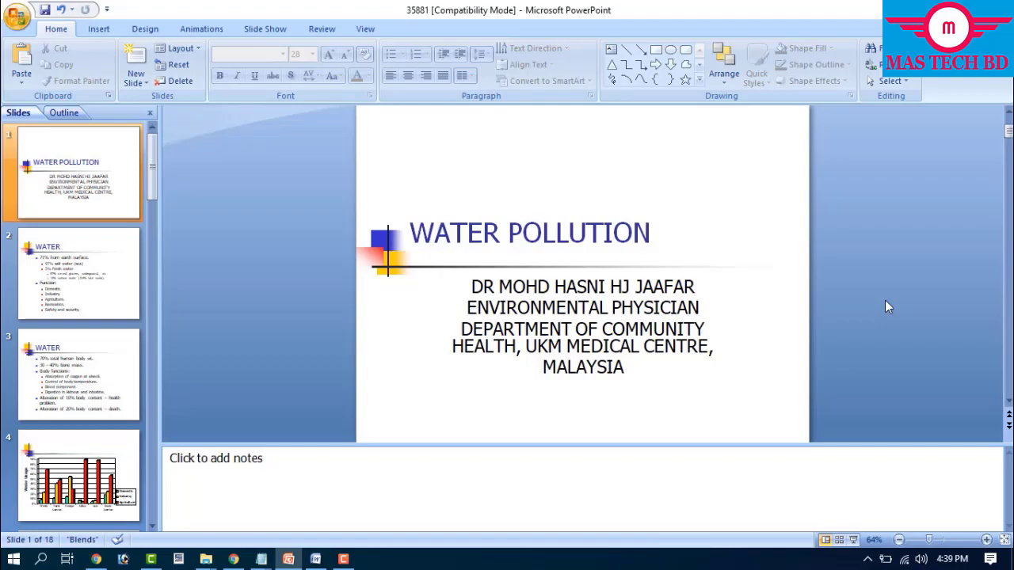
Step: Run the Water Pollution slideshow from slide 1 with F5, choose End Show, and return to Word
key(F5)
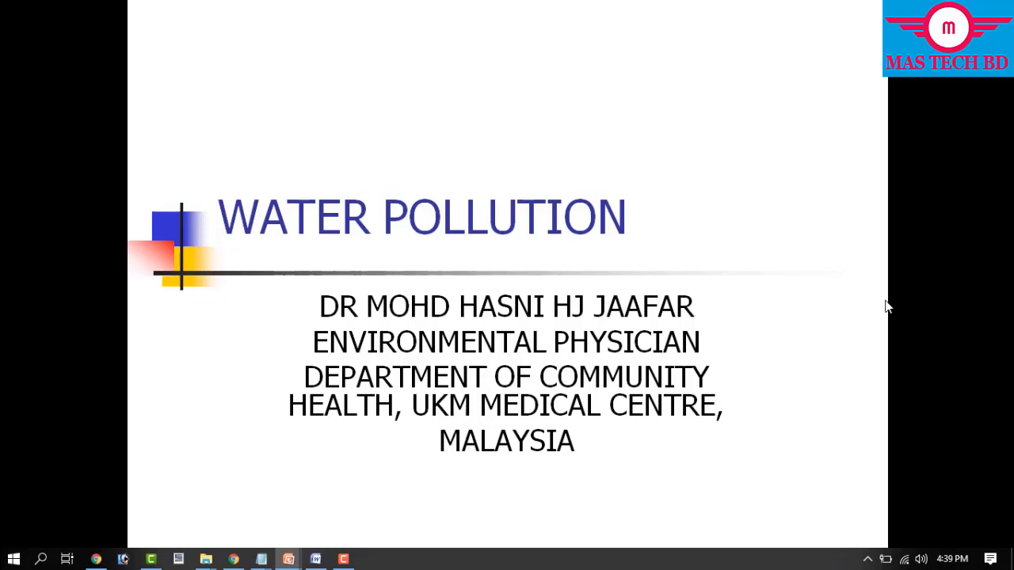
right_click(615, 299)
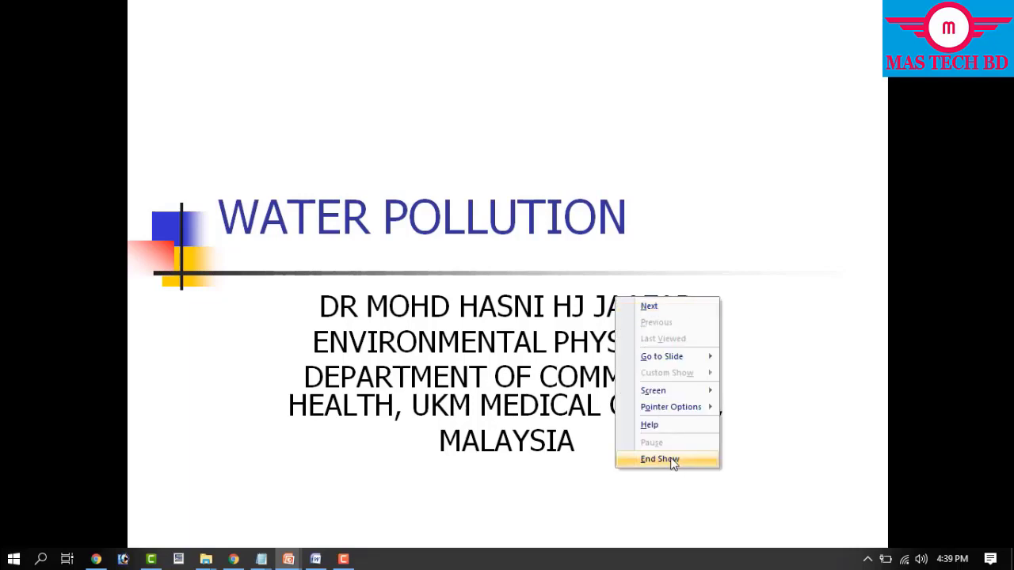
click(672, 459)
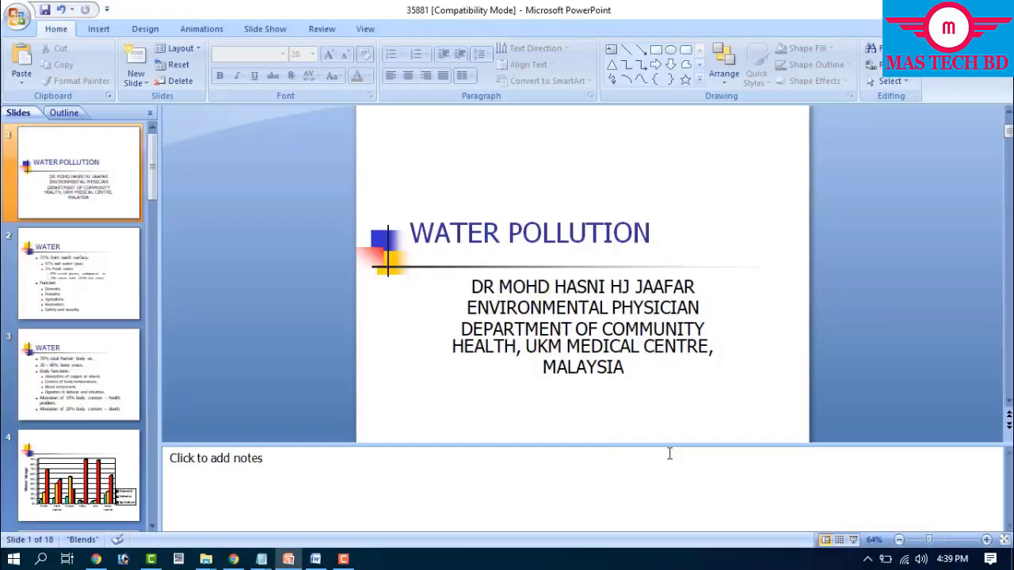
click(315, 559)
Step: On a new line, add item '2.Shift+F5', which starts the slideshow from the current slide
key(Return)
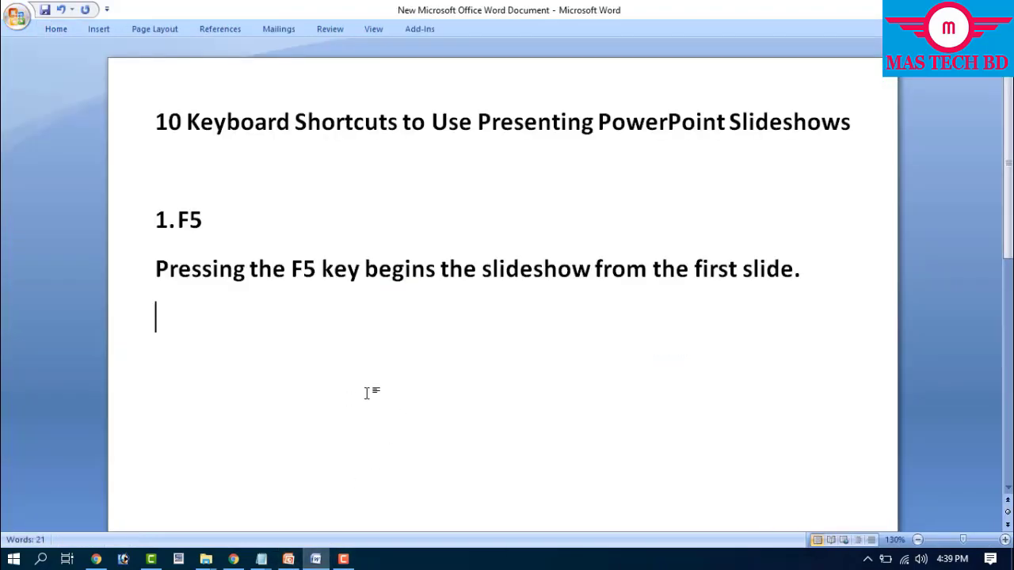
text(2.Shift+F5 To begin the slideshow from the current slide, press Shift+F5. In other words, press the Shift and F5 keys at the same time.)
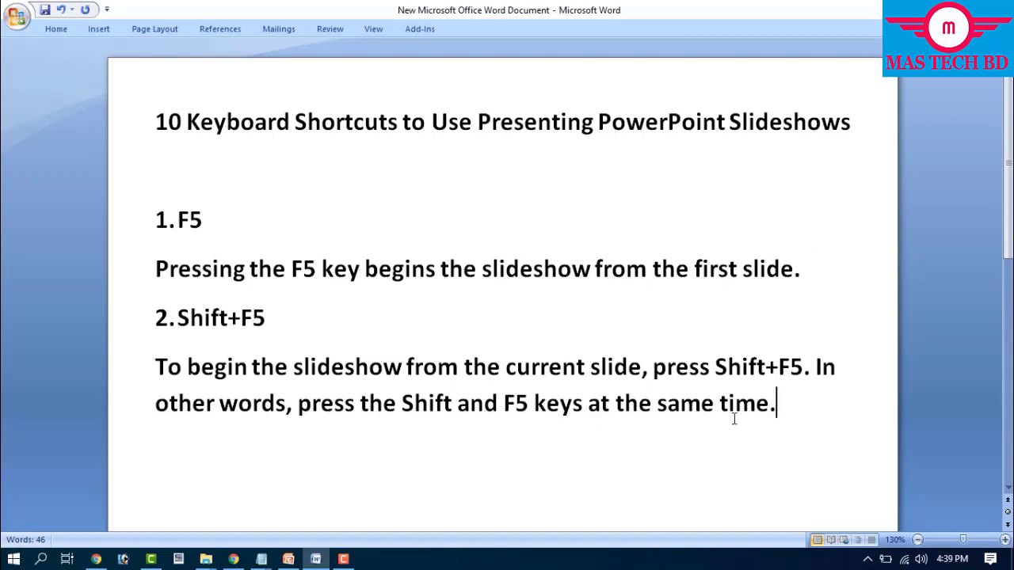
Step: Bring up PowerPoint and start the Water Pollution slideshow from the current slide
click(290, 560)
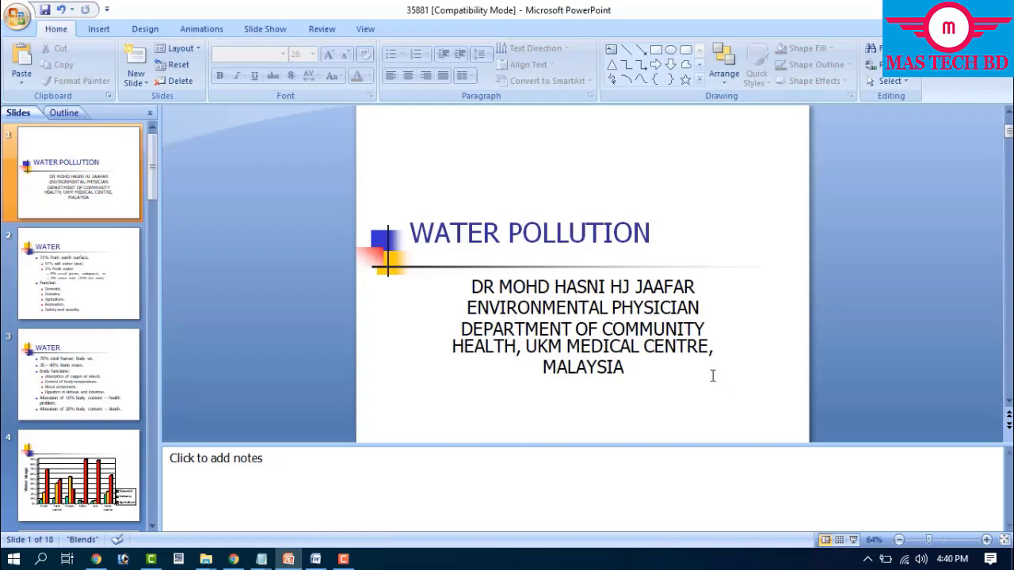
key(F5)
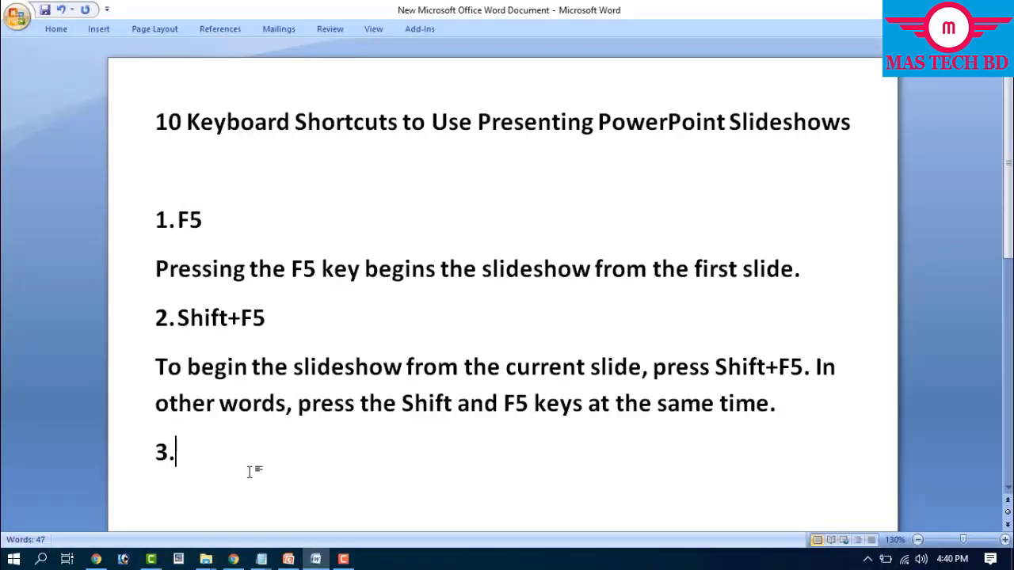
Step: Add item '3.Spacebar, N, or Right Arrow', which advances to the next slide or animation
key(ctrl+v)
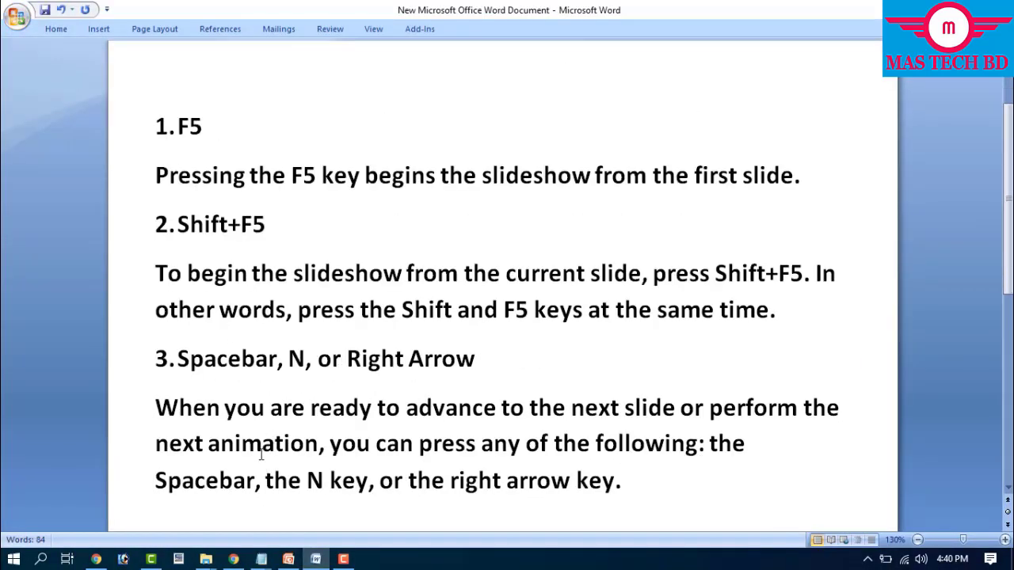
scroll(279, 379, down, 1)
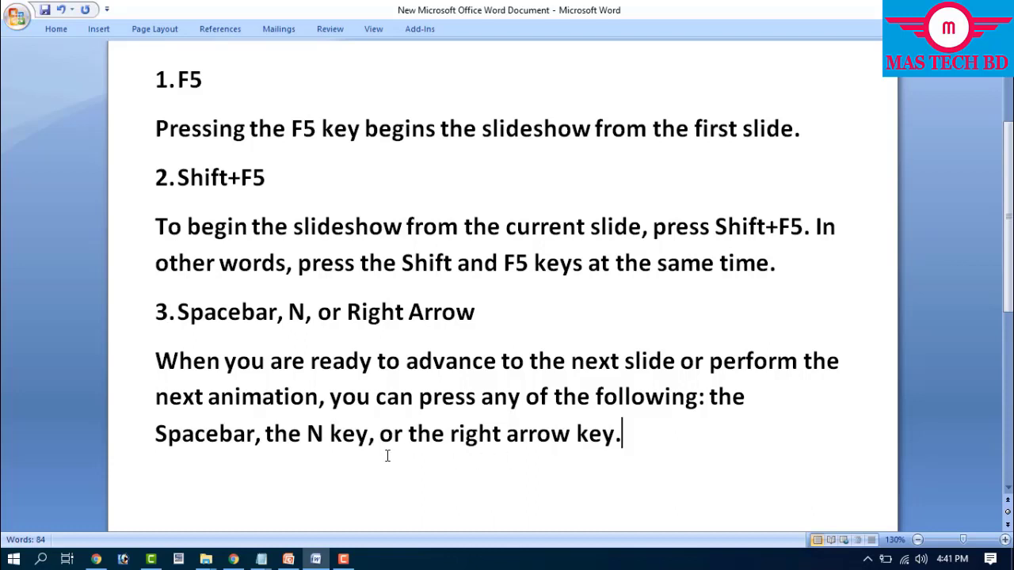
Step: Start the slideshow and advance with Right Arrow to the Sources of Water Pollution slide
click(288, 559)
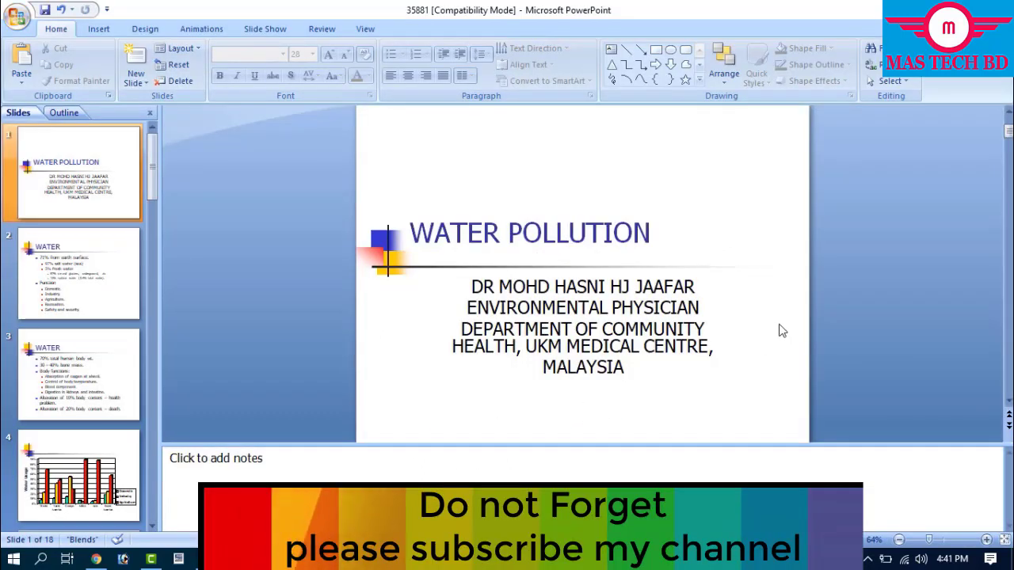
key(F5)
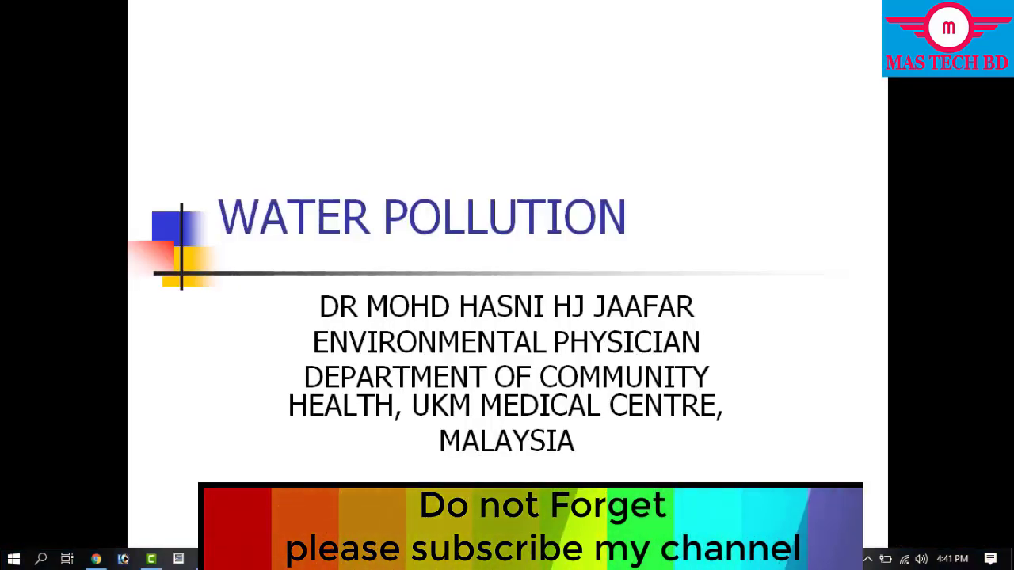
key(Right)
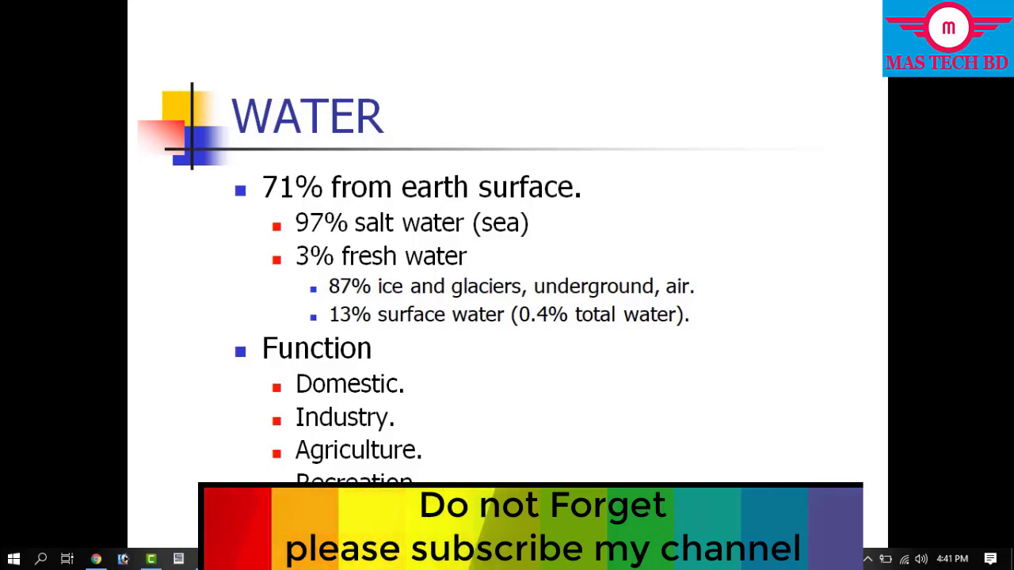
key(Right)
key(Right)
key(Right)
key(Right)
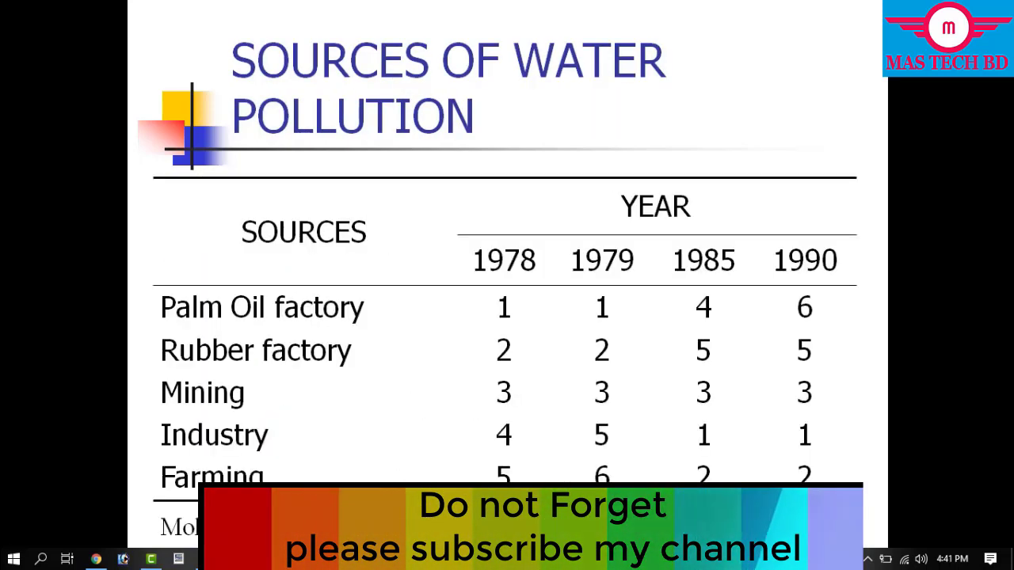
key(Right)
key(Right)
key(Right)
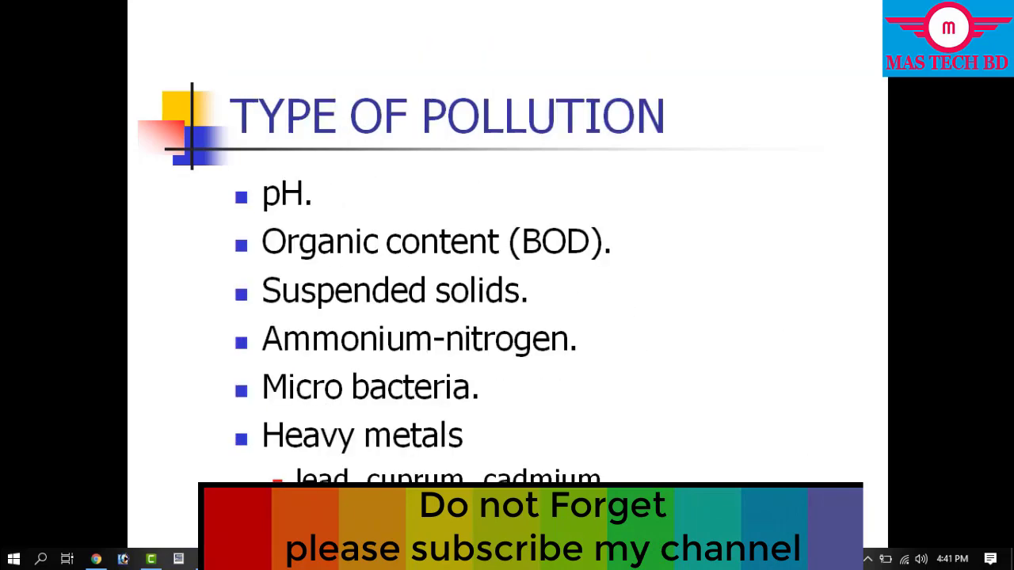
Step: In Word, add item '4.Backspace, P, or Left Arrow' for going back a slide or animation
key(alt+Tab)
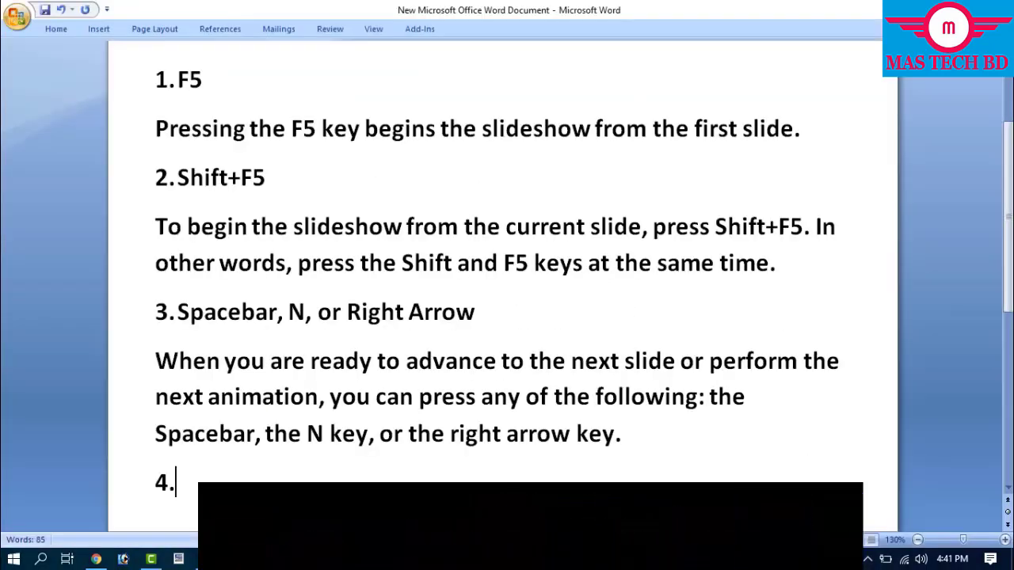
scroll(290, 482, down, 3)
text(Backspace, P, or Left Arrow If you need to backtrack, press the Backspace, P, or left arrow key to go back to the previous slide or animation.)
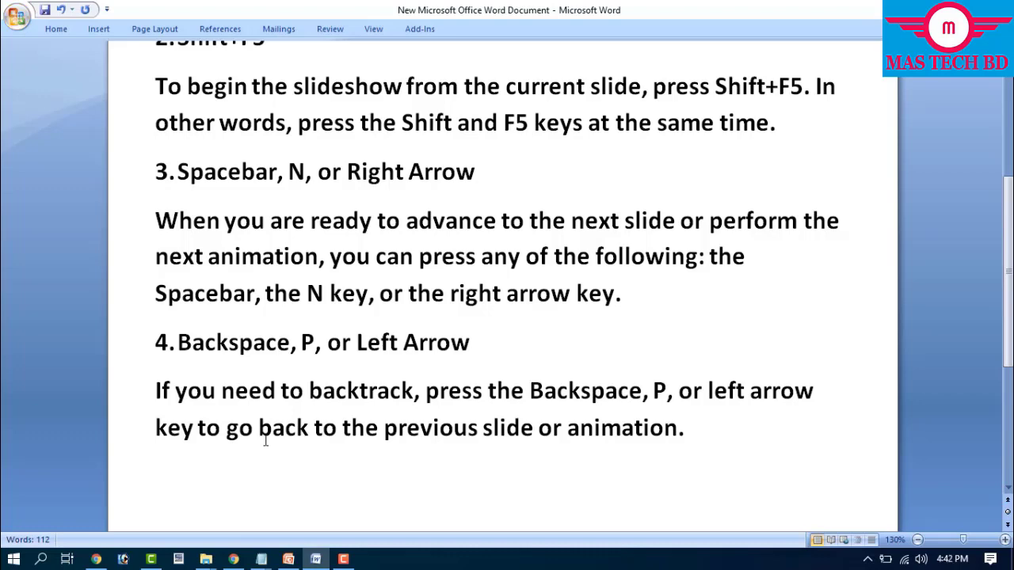
Step: Run the slideshow, stepping forward and back between the title, WATER and water-usage chart slides
click(288, 559)
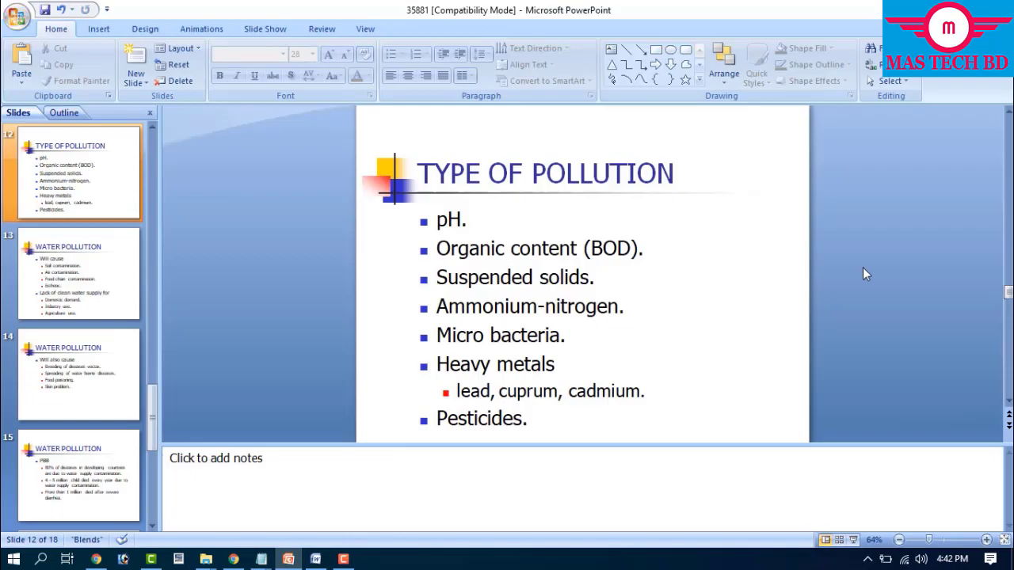
key(F5)
key(Down)
key(Down)
key(Down)
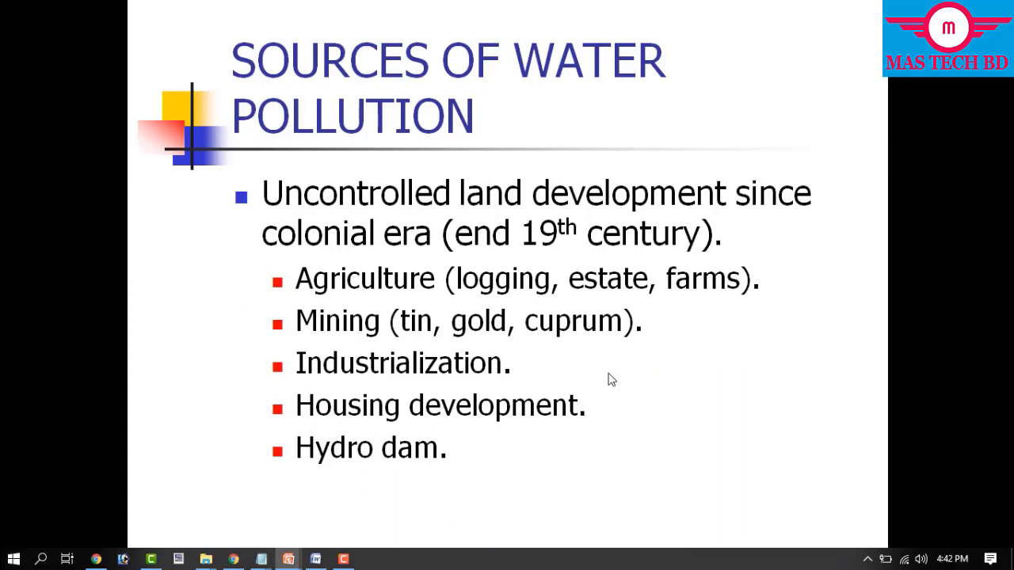
key(Down)
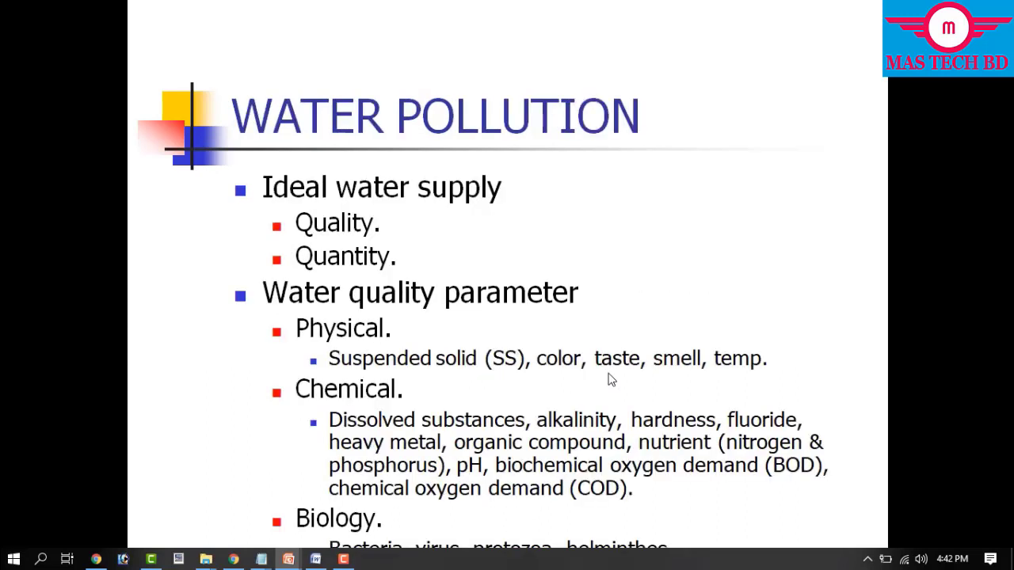
key(Down)
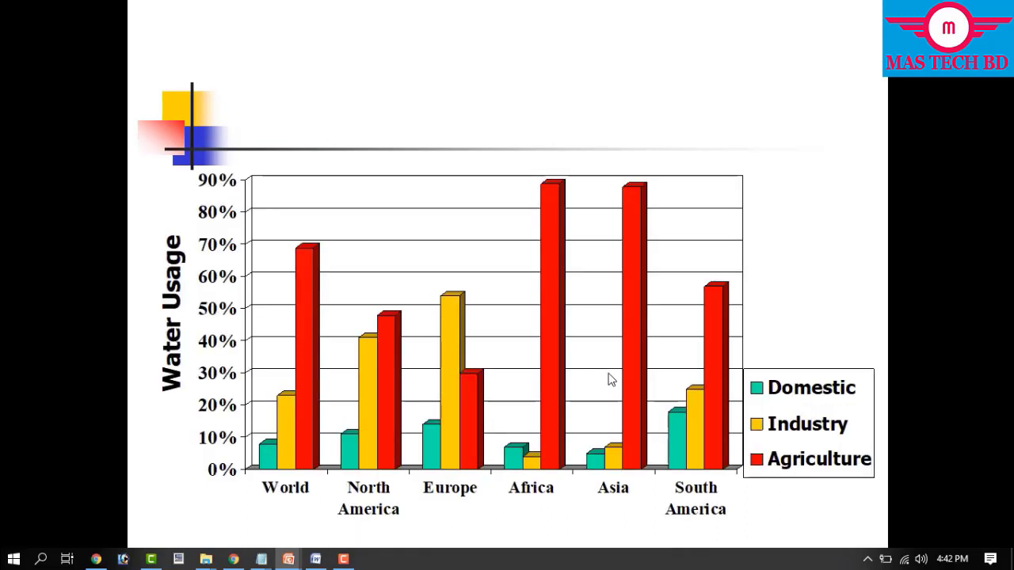
key(Up)
key(Up)
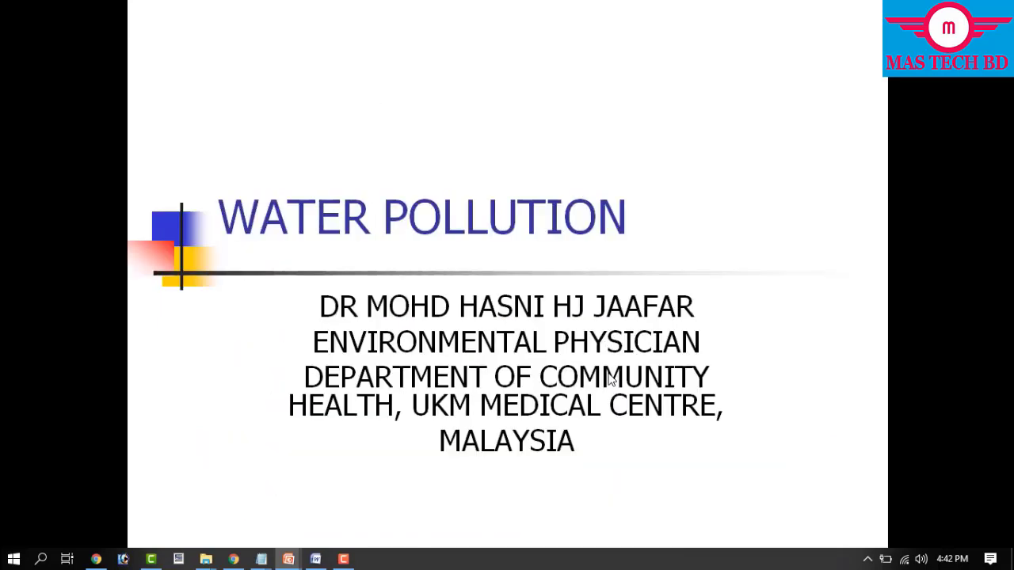
key(Down)
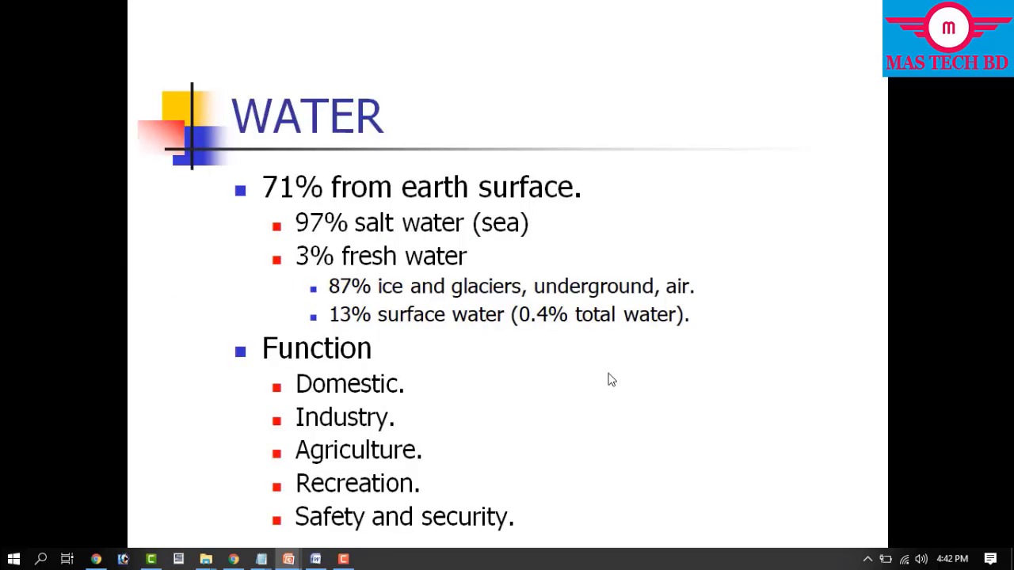
key(Down)
key(Down)
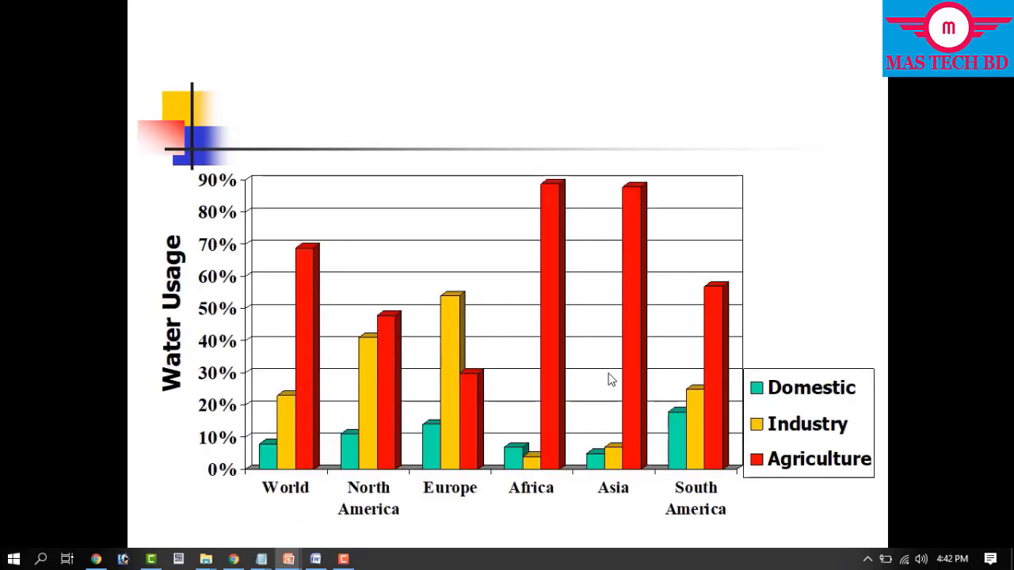
key(Up)
key(Up)
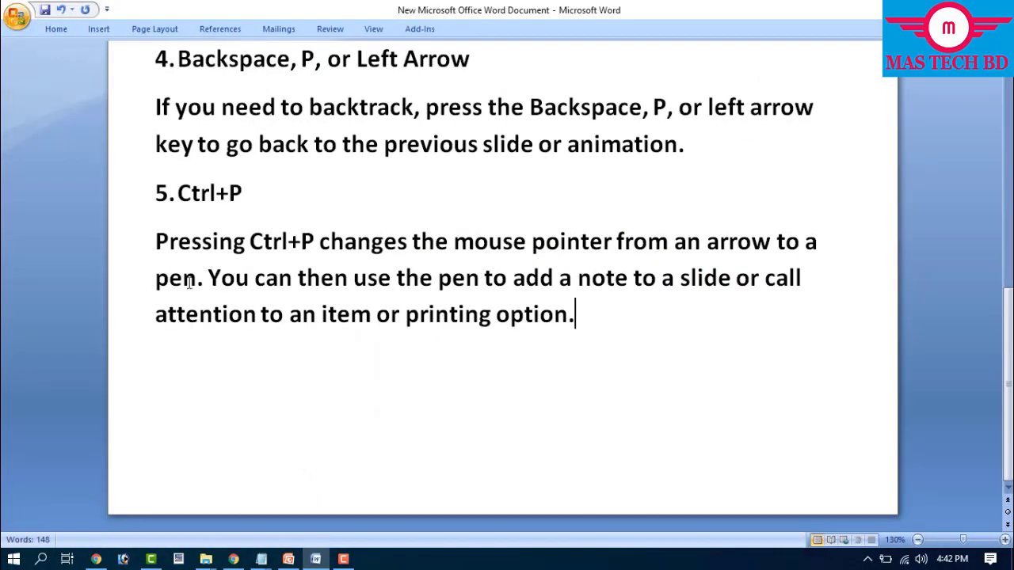
click(157, 242)
Step: Start the WATER POLLUTION slide show from slide 1 and end it from the right-click menu
click(289, 559)
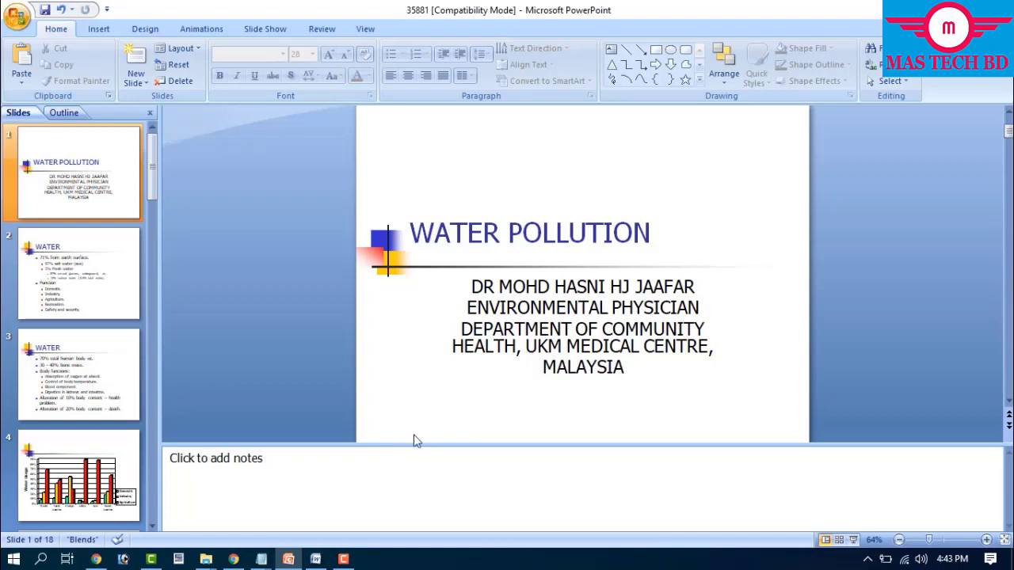
mouse_move(206, 560)
key(F5)
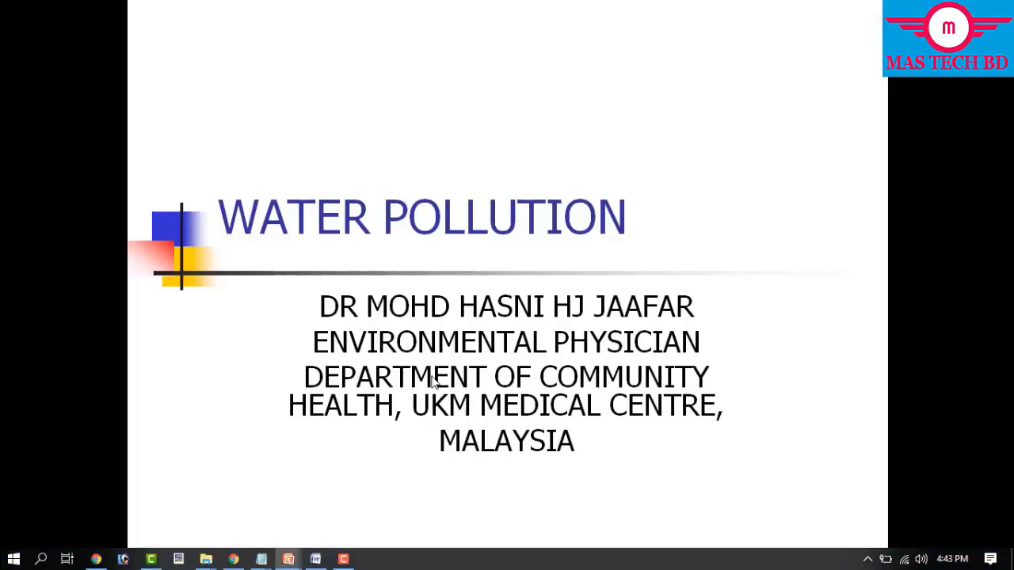
right_click(453, 322)
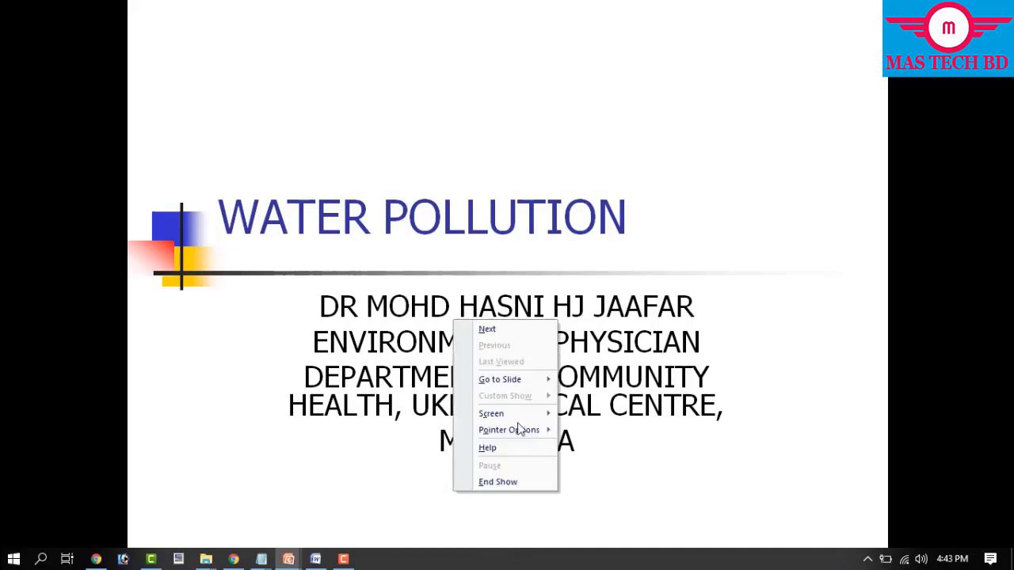
click(497, 481)
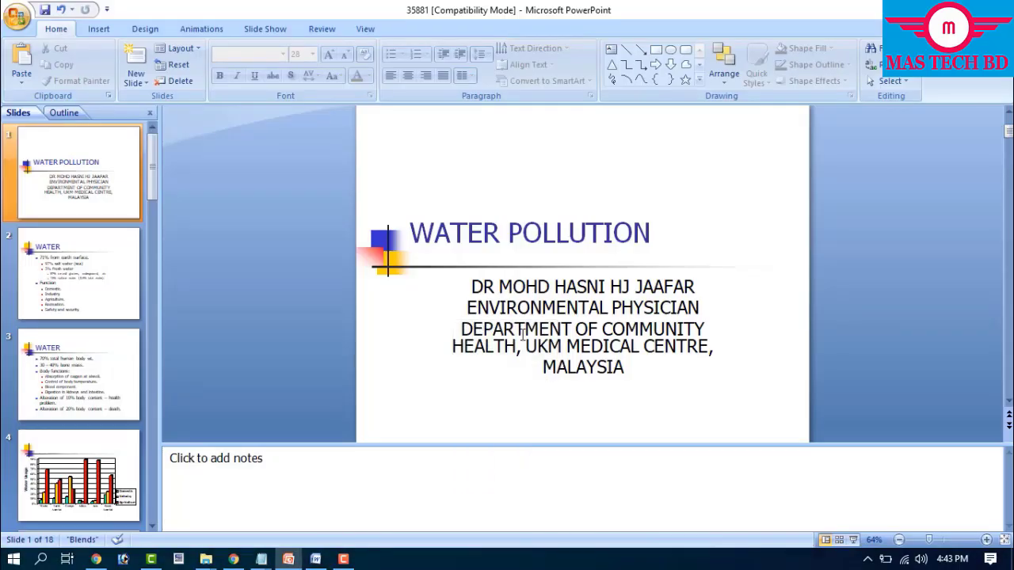
key(ctrl+p)
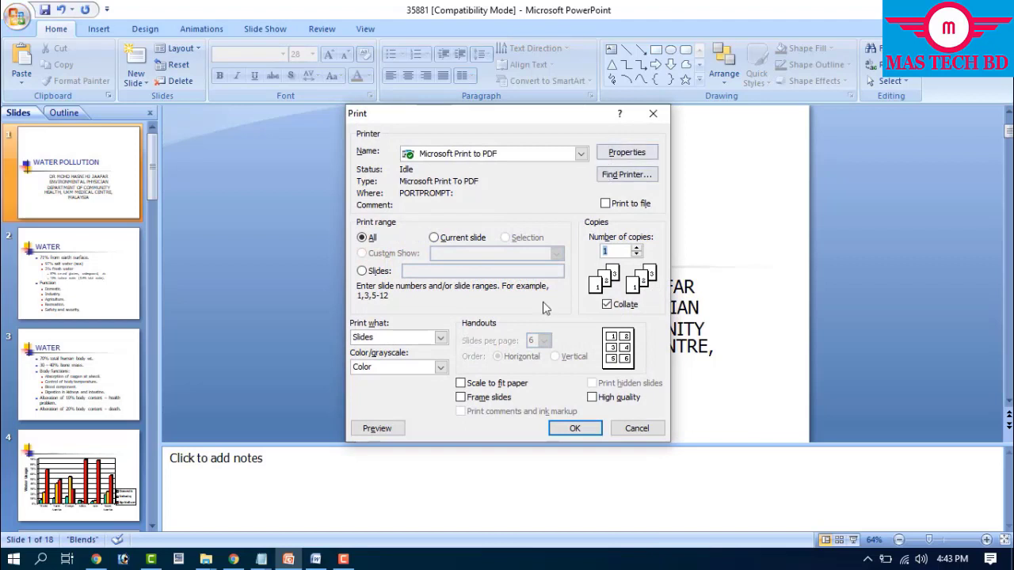
Step: Look over the printer list in PowerPoint's Print dialog, then cancel without printing
click(577, 155)
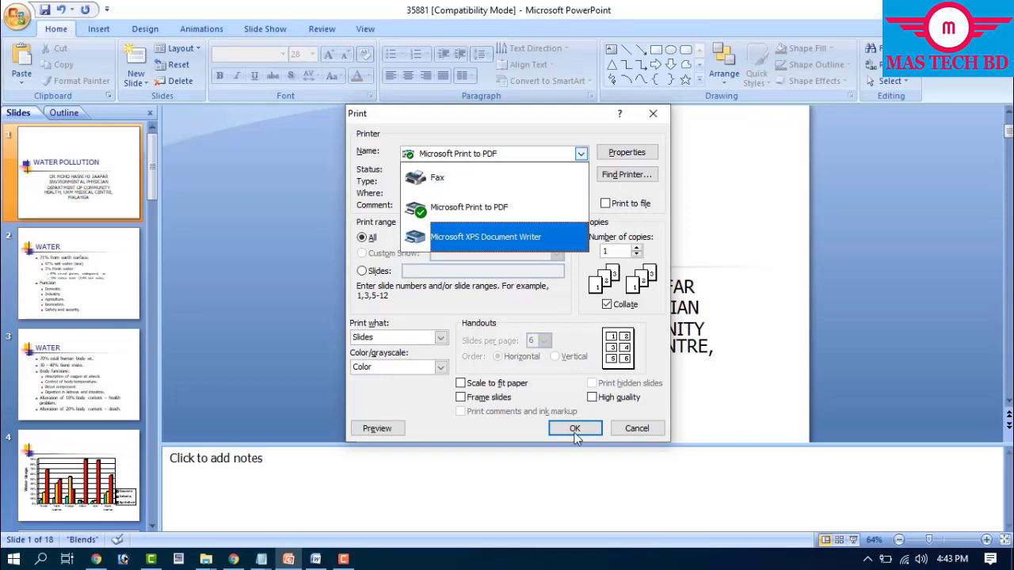
click(638, 427)
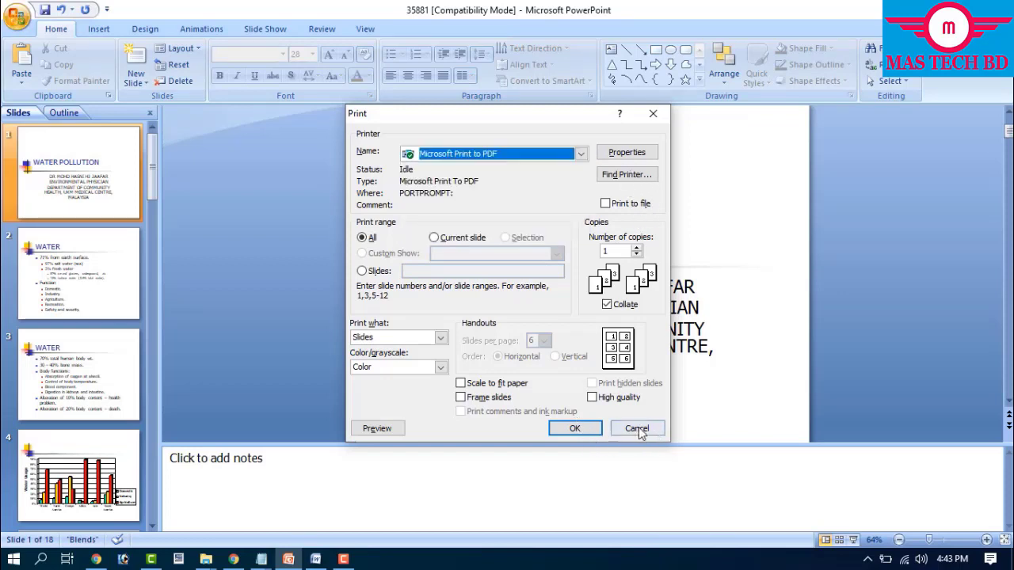
click(637, 428)
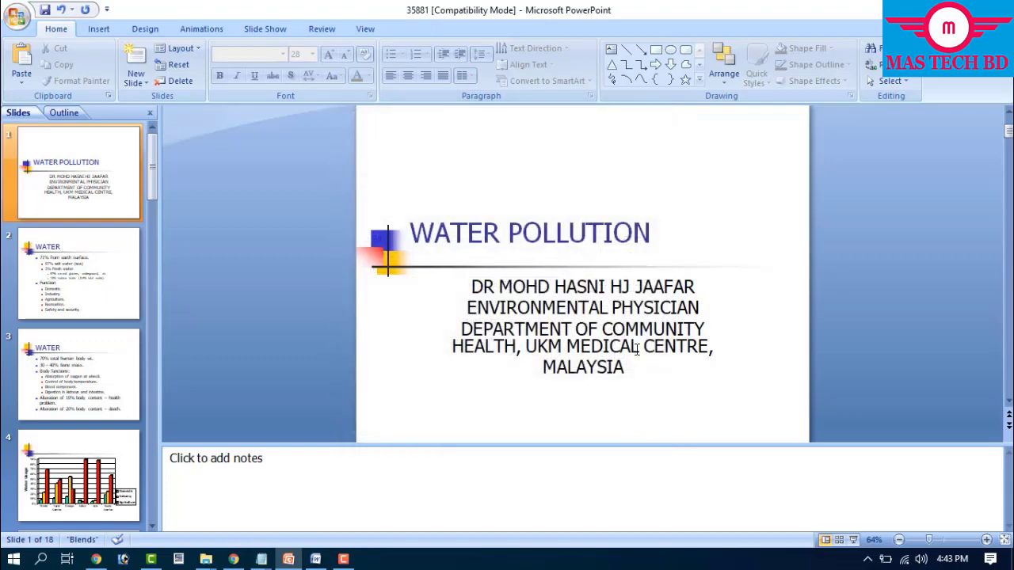
Step: Add item 6, 'W or Comma', describing pausing the slideshow on a white screen and resuming
click(315, 559)
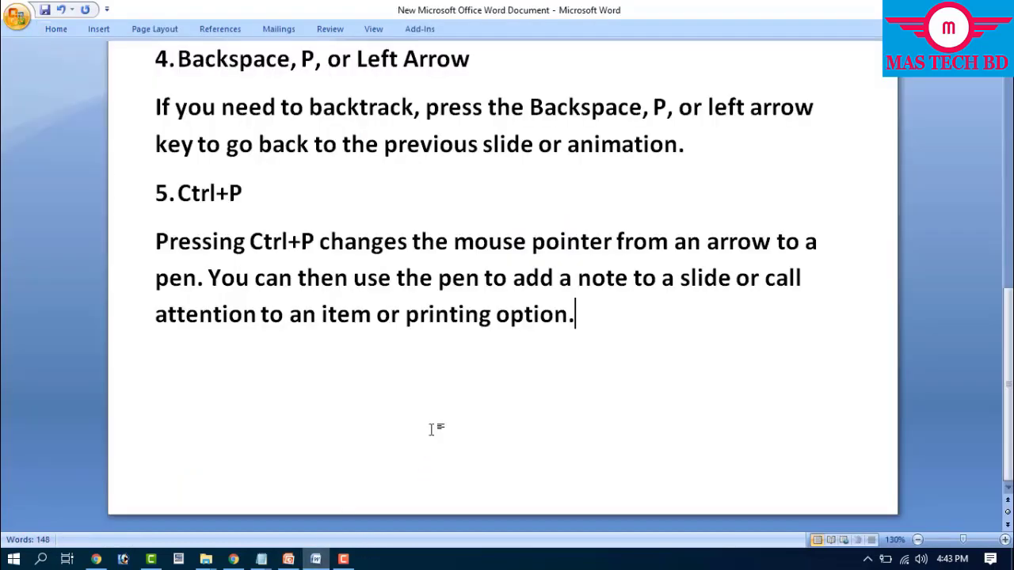
key(Return)
text(6.)
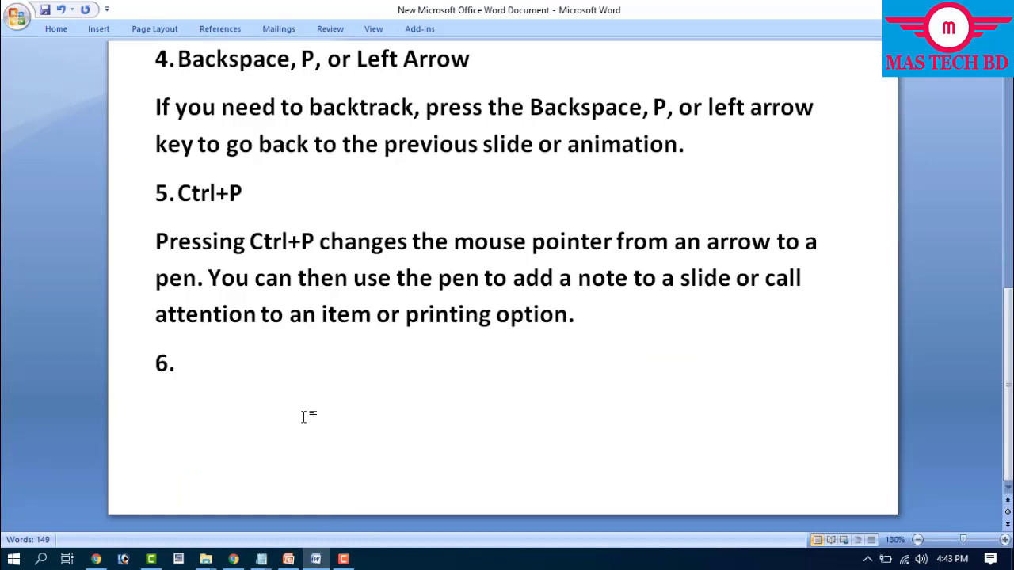
text(W or Comma During a presentation, you might want to pause the slideshow so that you can discuss a certain point. Pressing the W or comma key pauses it and displays a white screen. Pressing the W or comma key again resumes the slideshow.)
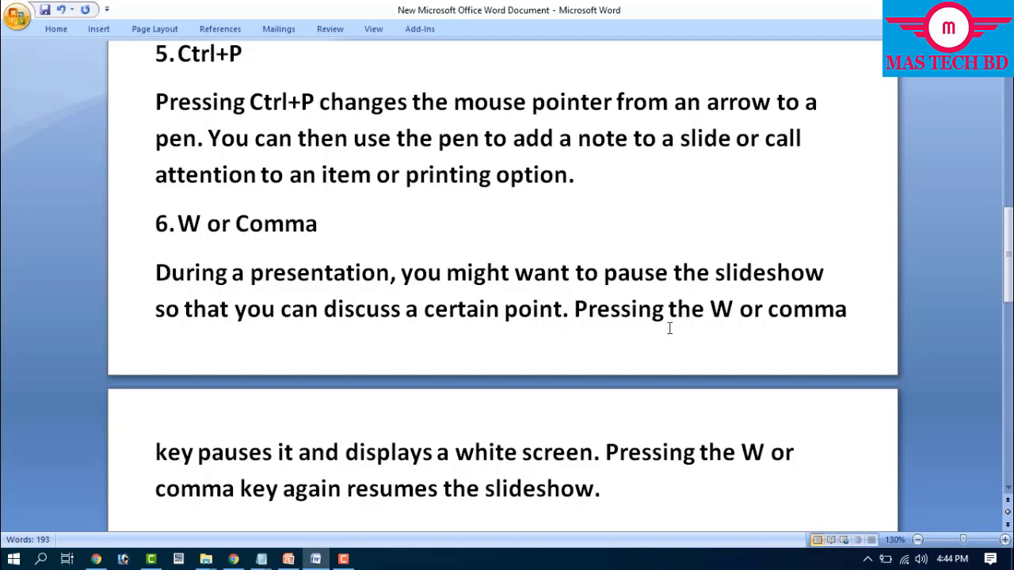
scroll(389, 434, down, 1)
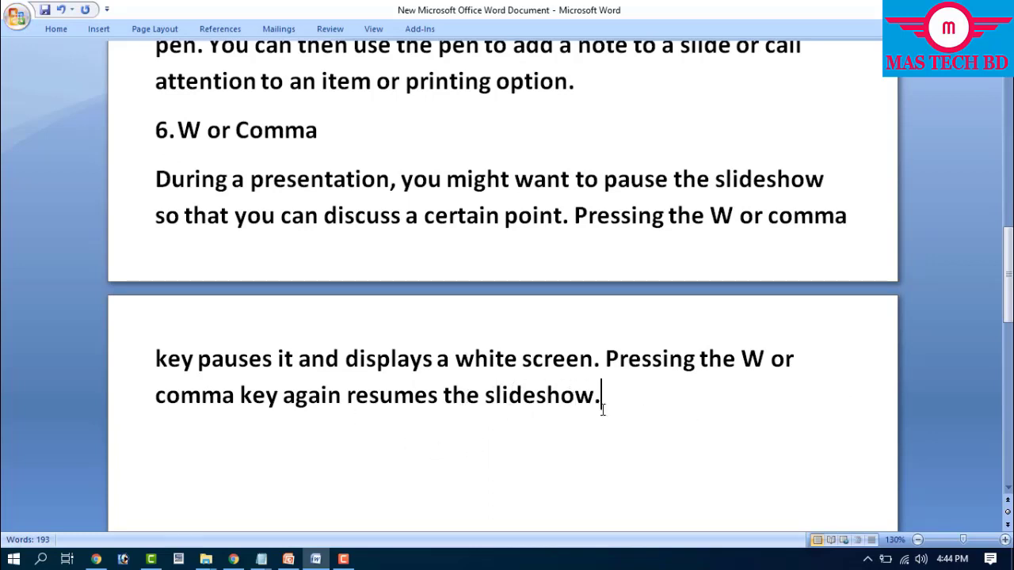
Step: Demonstrate the white-screen pause in the slide show, then paste item 7 'B or Period' into Word
click(289, 560)
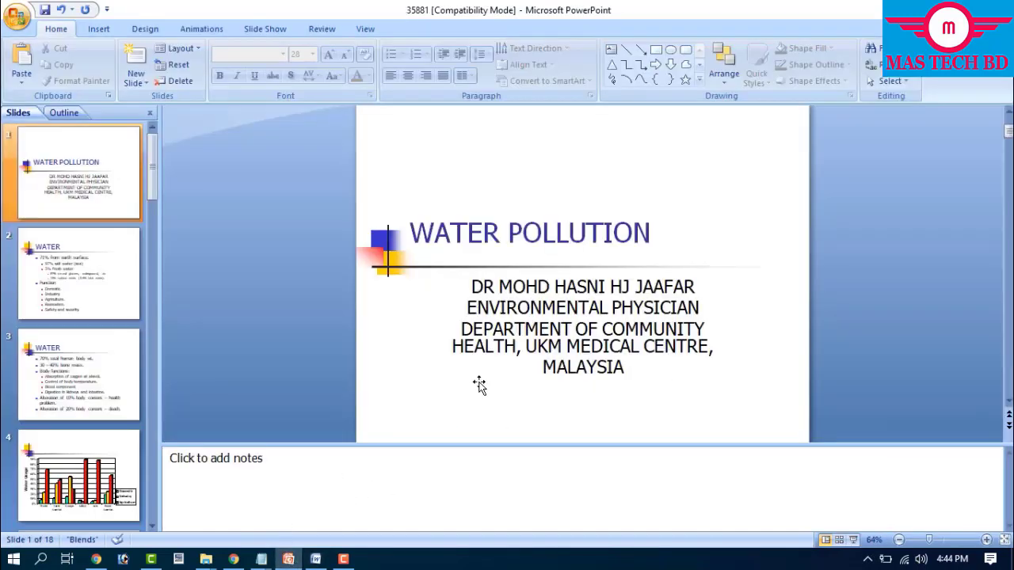
key(F5)
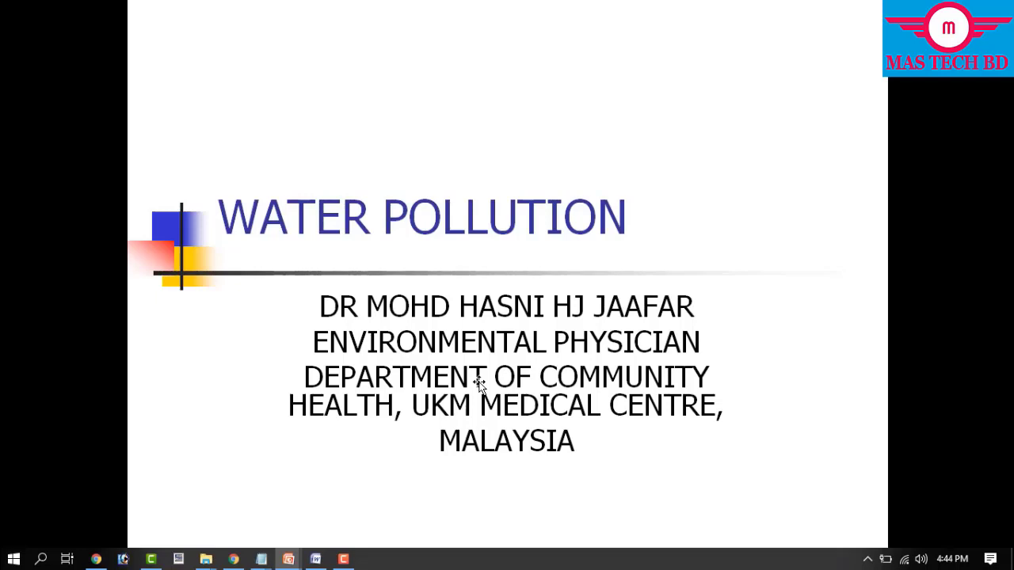
click(479, 384)
key(alt+Tab)
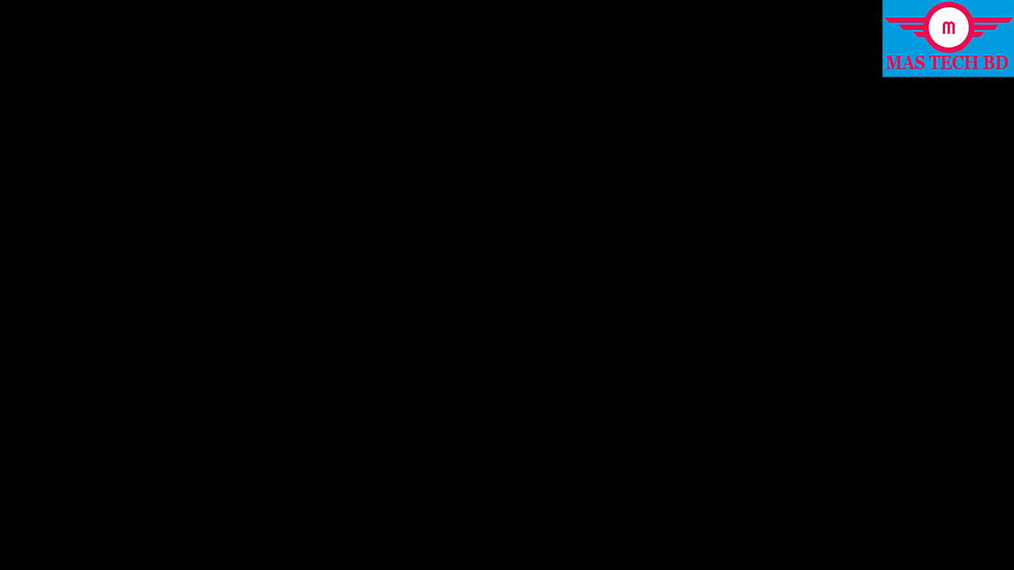
text(B or Period Pressing the B key or period key pauses the slideshow and displays a black screen, which you can write on. Press the B or period key again to resume the slideshow.)
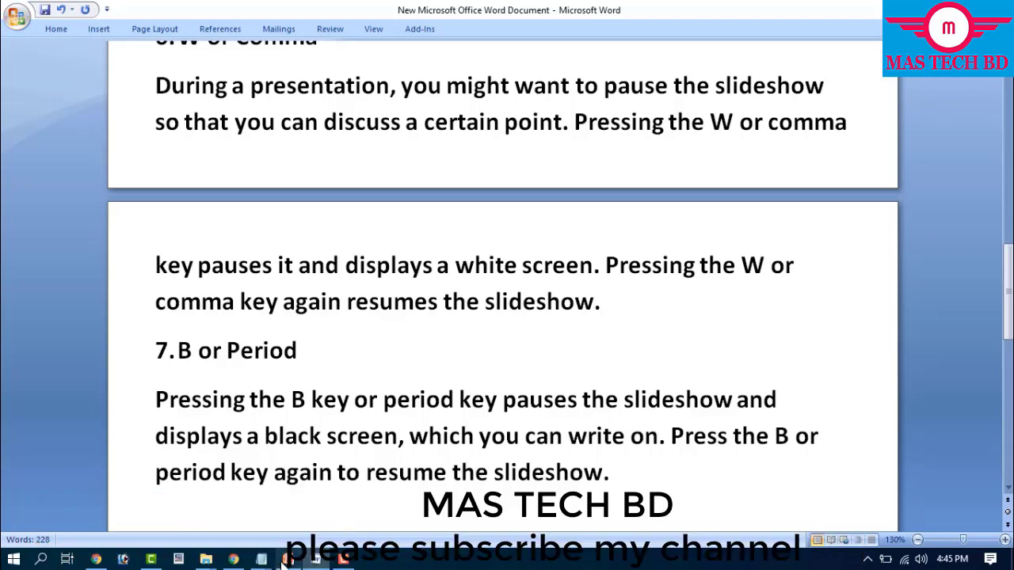
Step: Run the WATER POLLUTION slide show, toggling between a black screen and the title slide
key(alt+Tab)
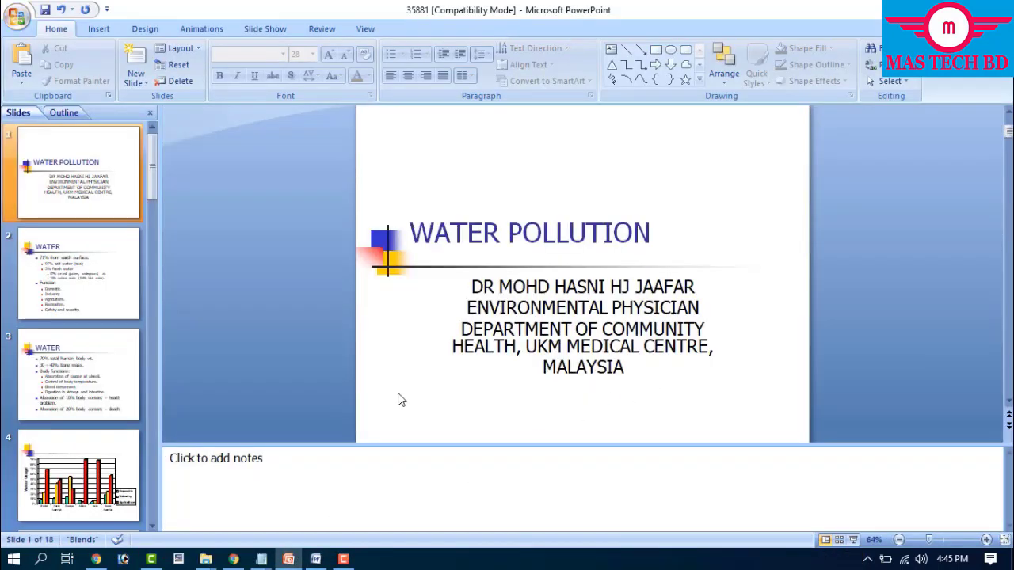
key(F5)
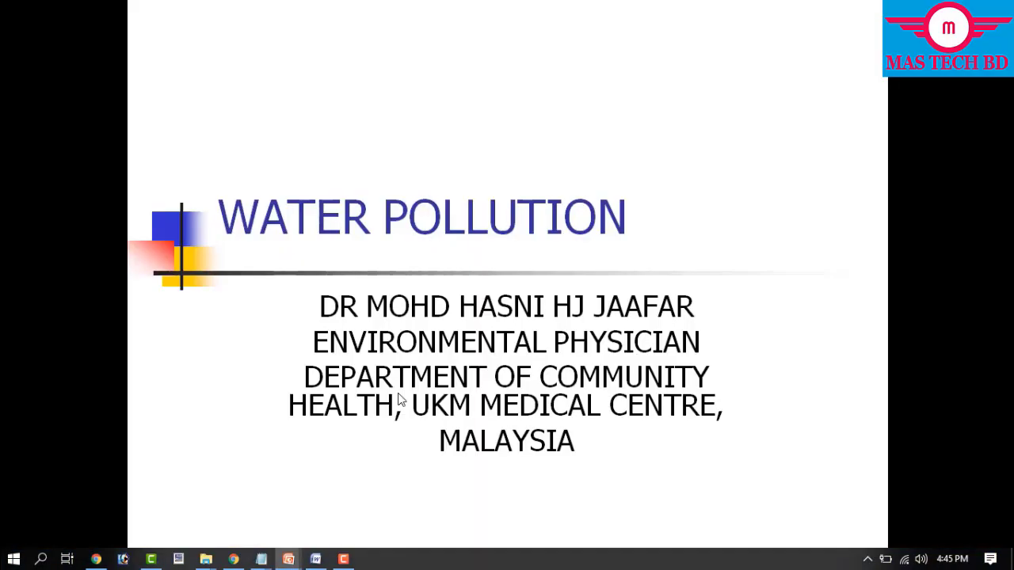
click(400, 400)
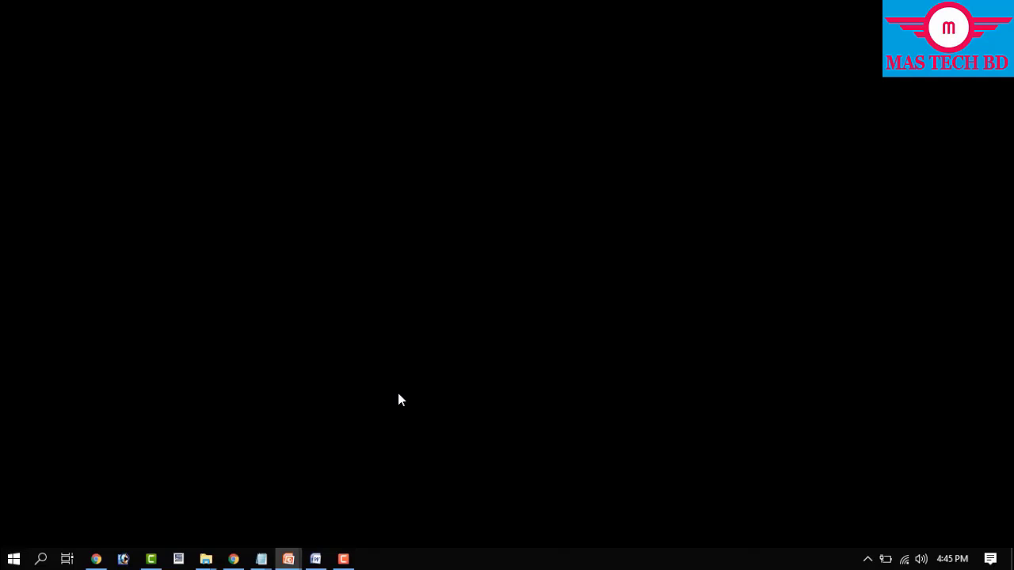
click(399, 400)
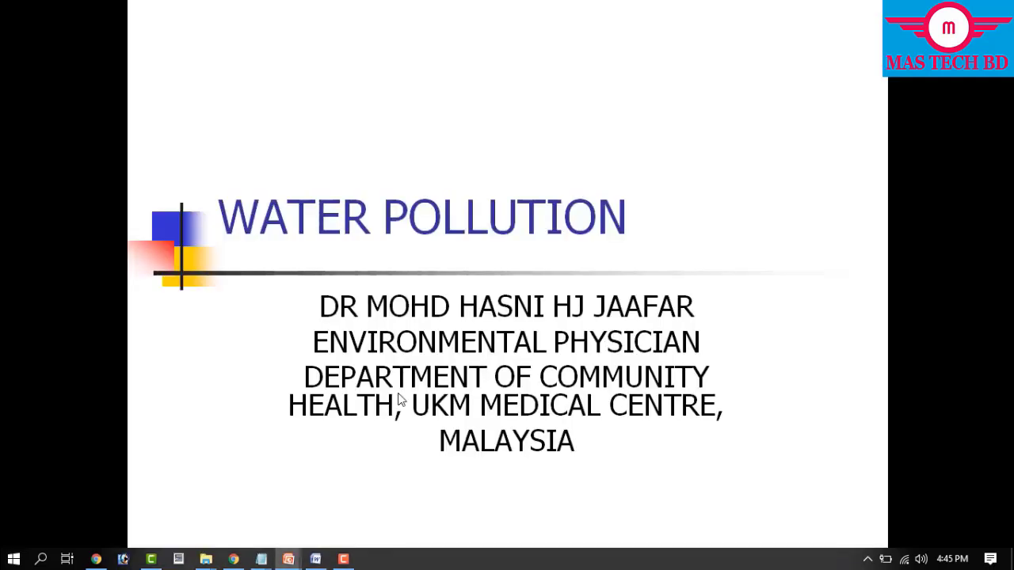
key(b)
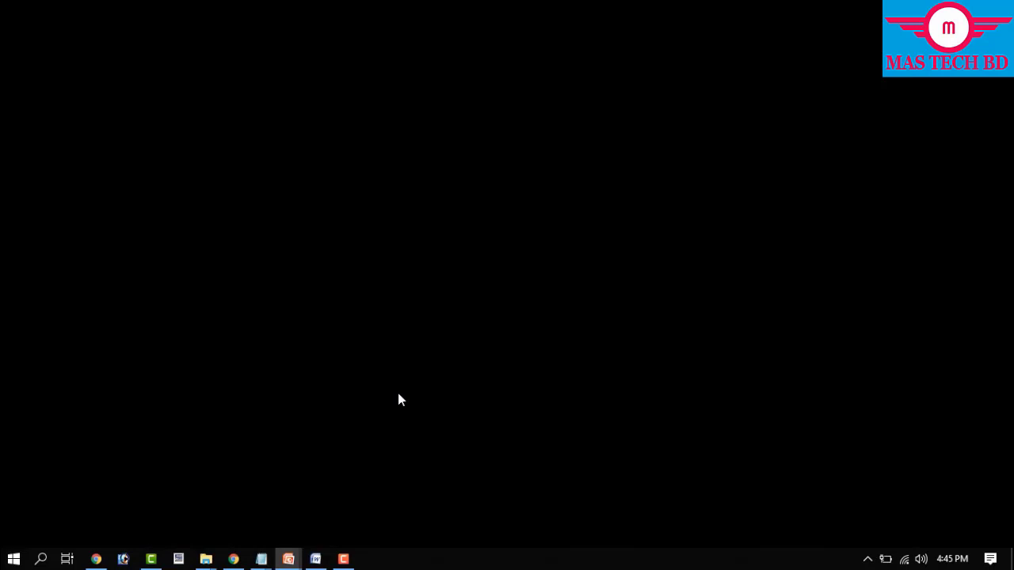
click(398, 394)
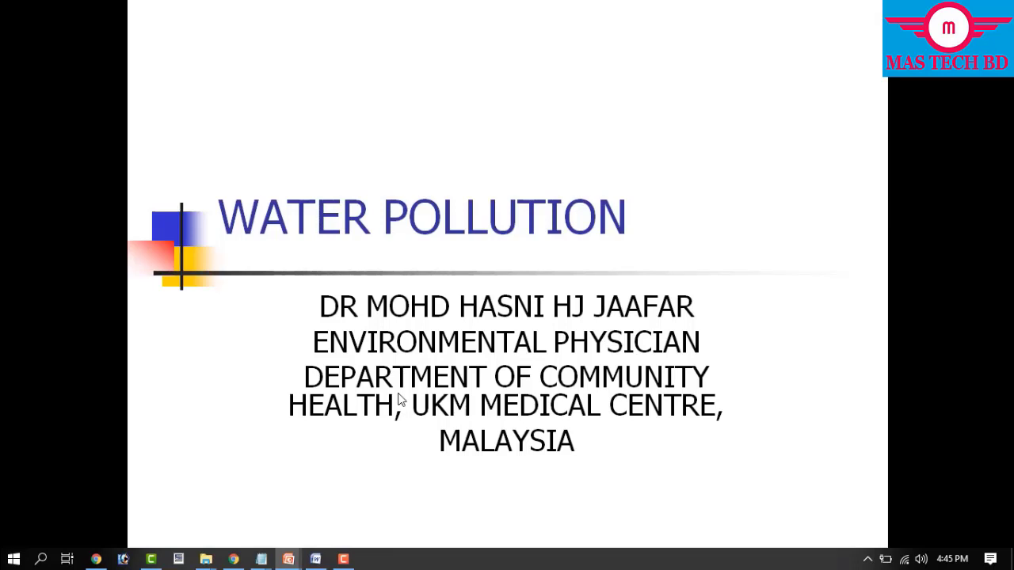
key(b)
click(398, 398)
key(b)
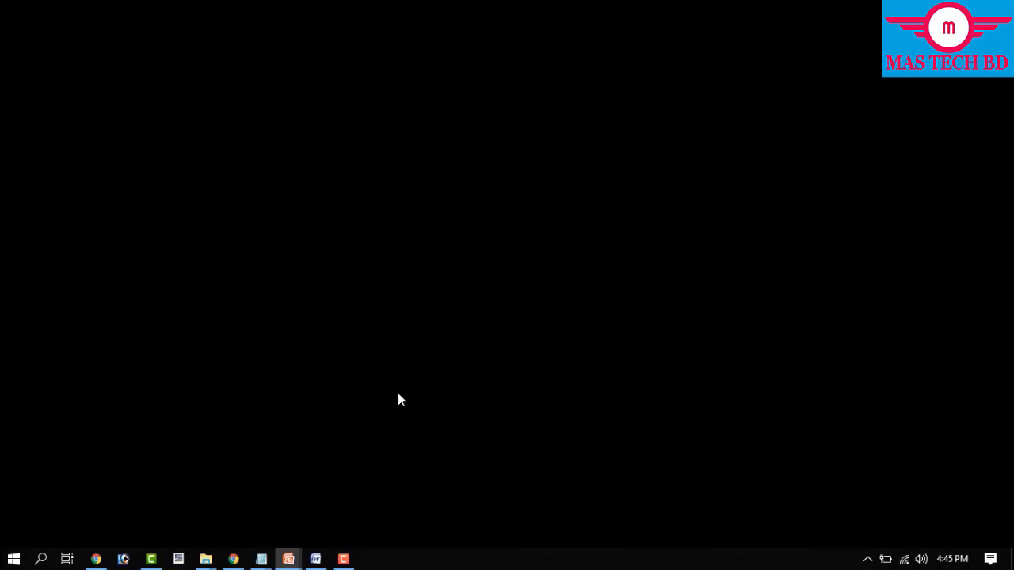
click(399, 395)
key(b)
click(399, 400)
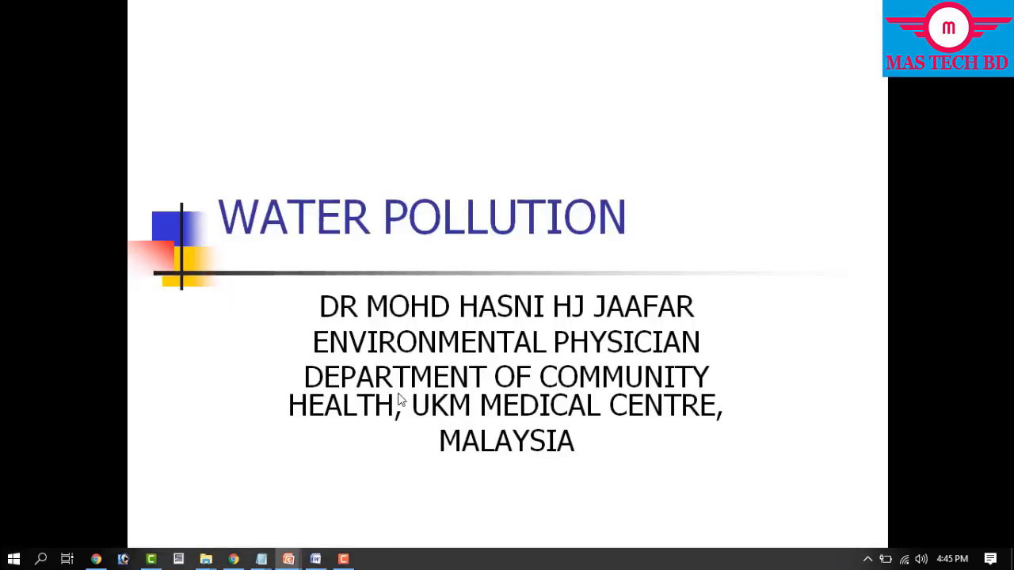
key(alt+Tab)
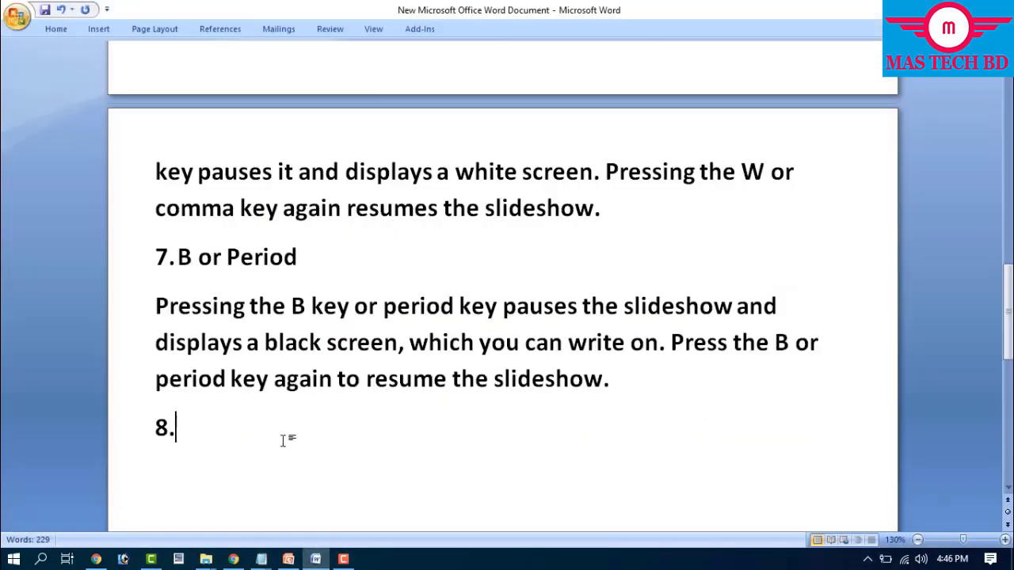
Step: Paste item 8, 'Ctrl+E or E', explaining how to erase pen marks from slides
text(Ctrl+E or E If you need to erase a mark you made with a pen on a slide, you can change the pointer to an eraser by pressing Ctrl+E. You can erase all the marks you made to a slide at once by pressing the E key.)
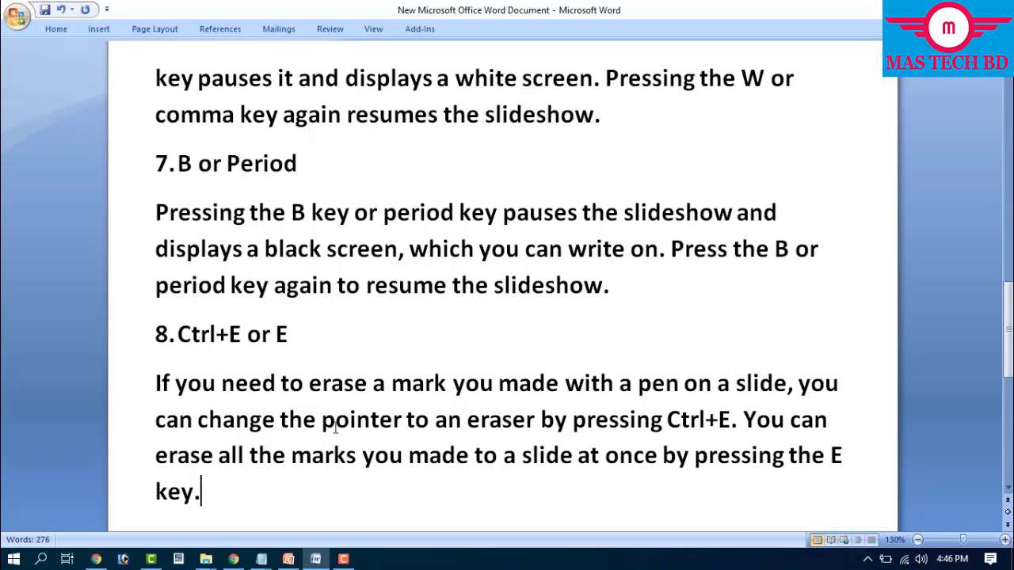
click(288, 559)
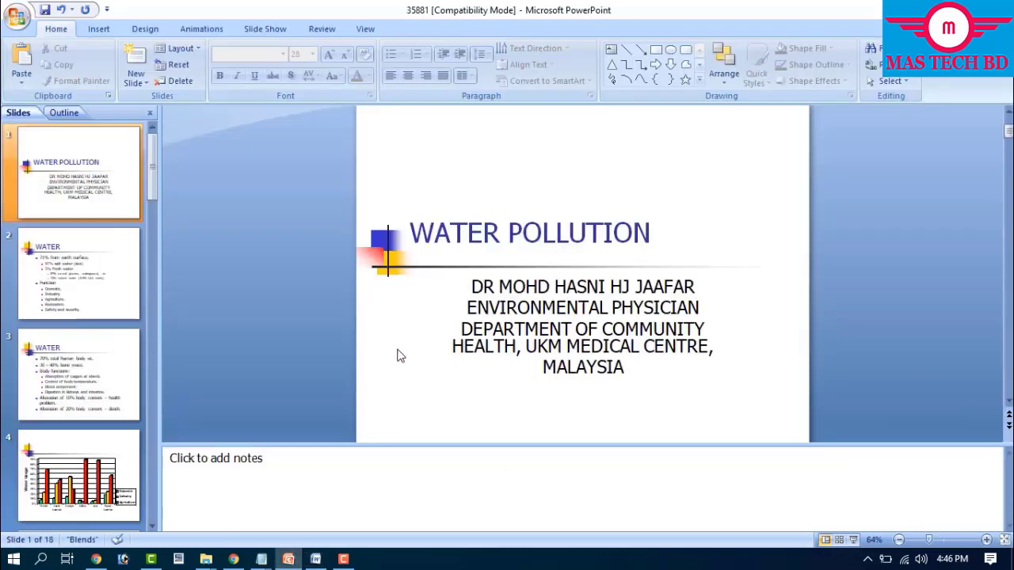
Step: Toggle the title slide's subtitle between justified and centered alignment, leaving it centered
click(504, 326)
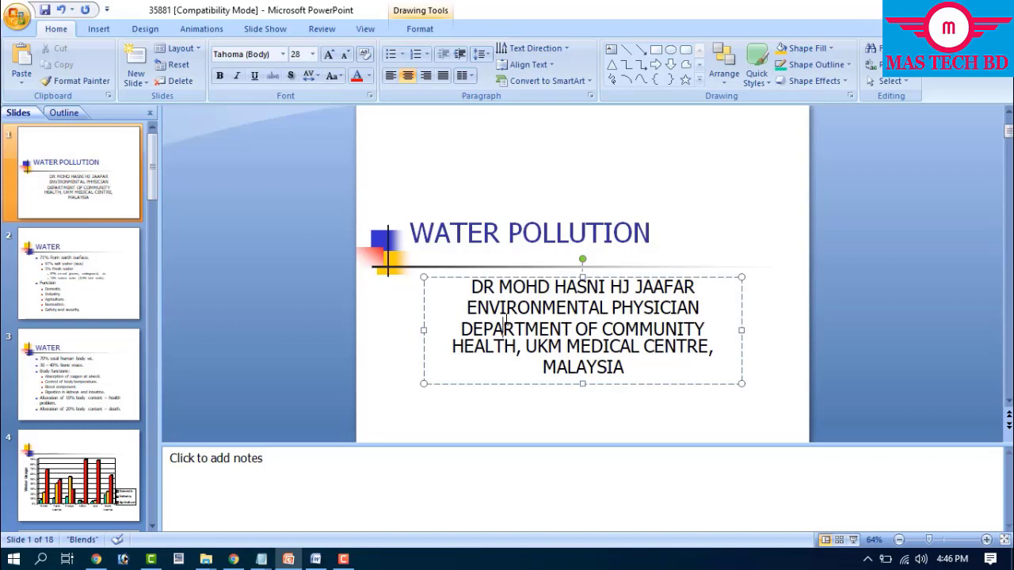
key(ctrl+a)
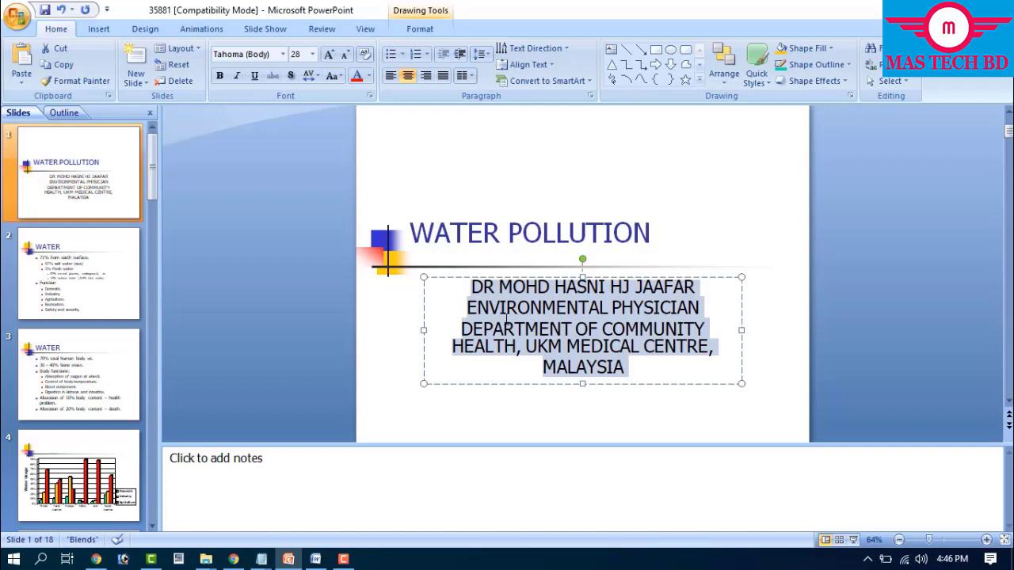
key(ctrl+j)
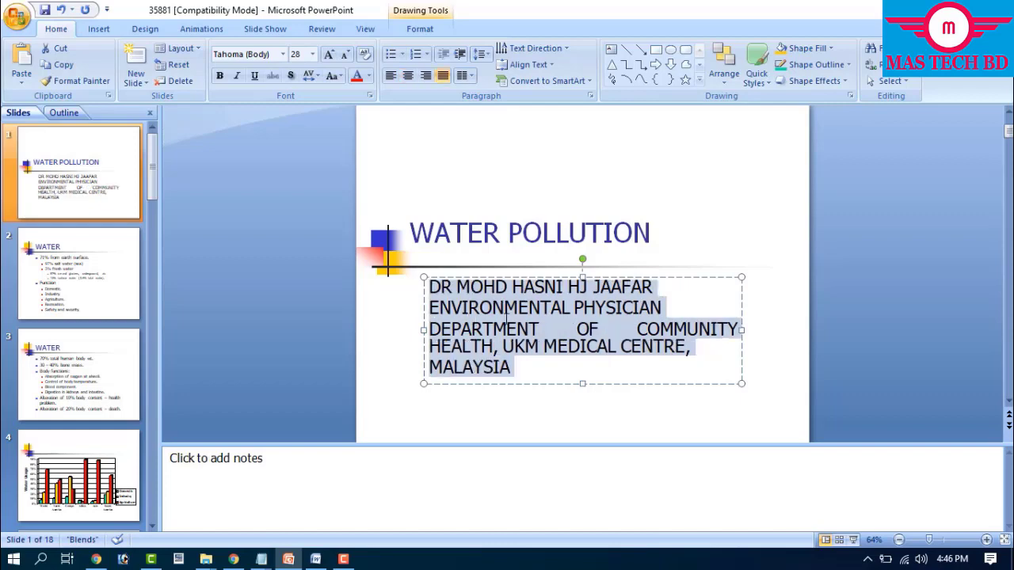
key(ctrl+e)
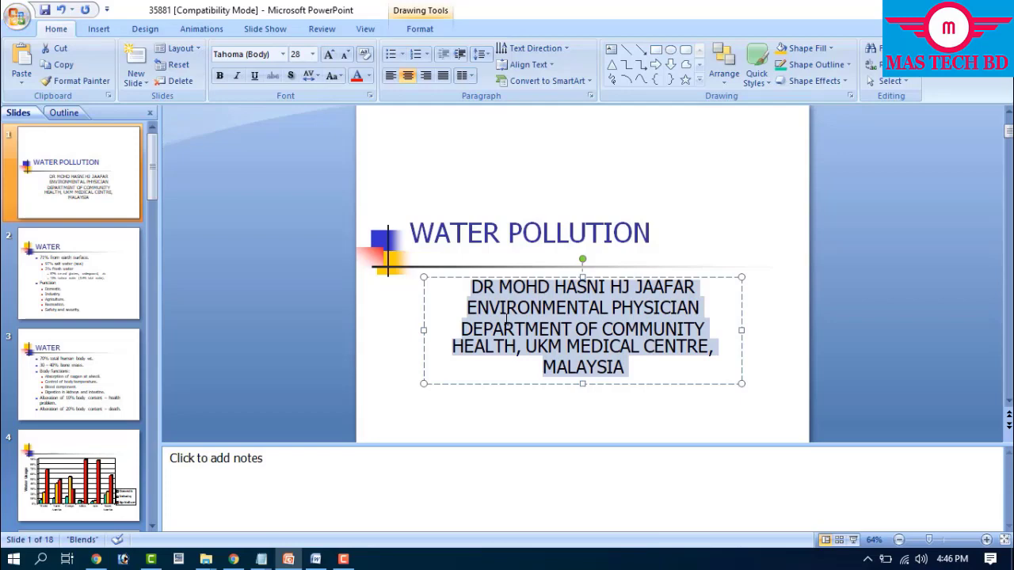
key(ctrl+j)
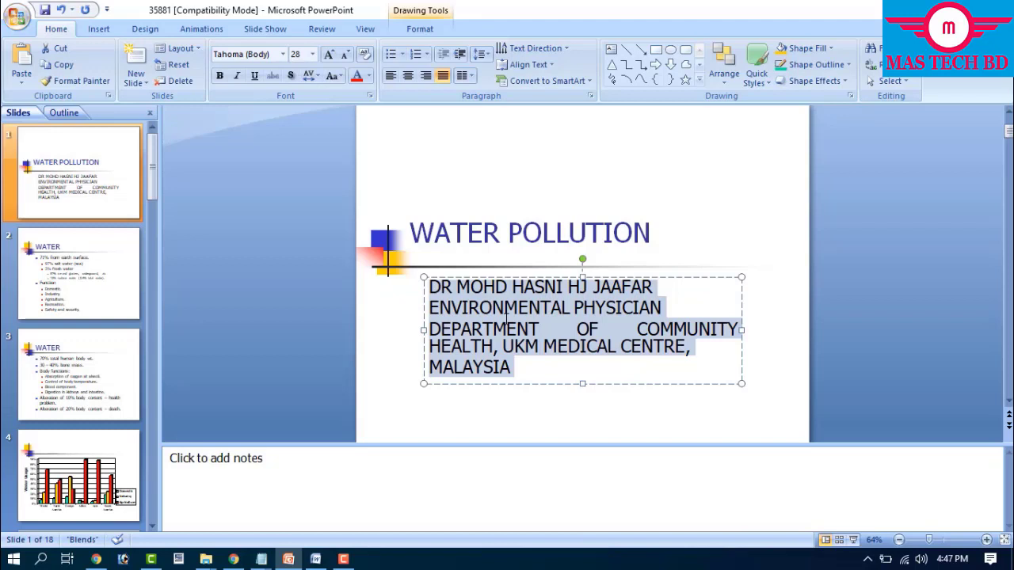
key(ctrl+e)
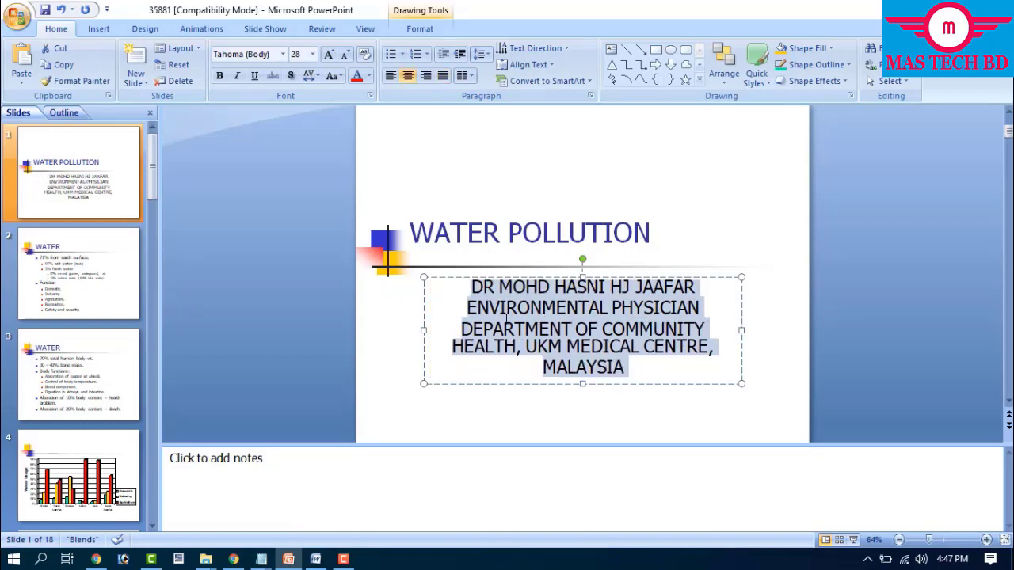
click(859, 301)
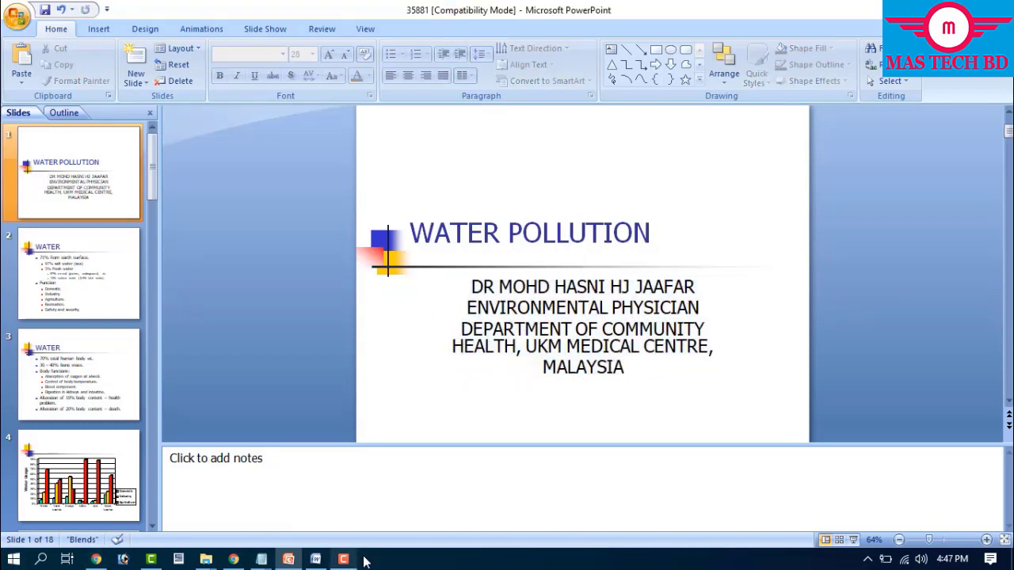
click(315, 559)
Step: Add item 9, 'Ctrl+A', explaining it returns the pointer to the default arrow
key(Return)
text(9.)
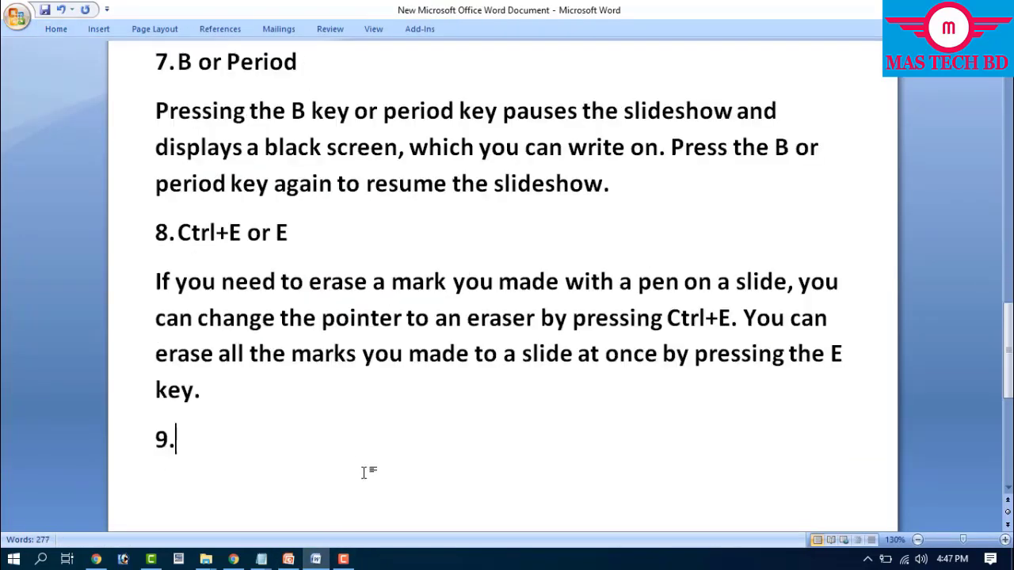
text(Ctrl+A Pressing Ctrl+A changes the pointer to the default arrow.)
scroll(226, 375, down, 1)
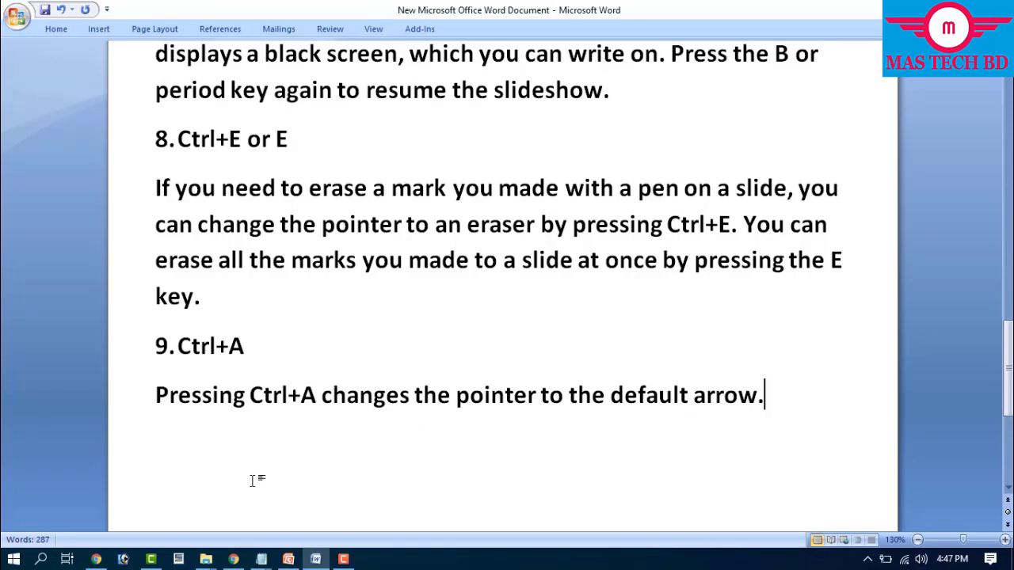
click(288, 559)
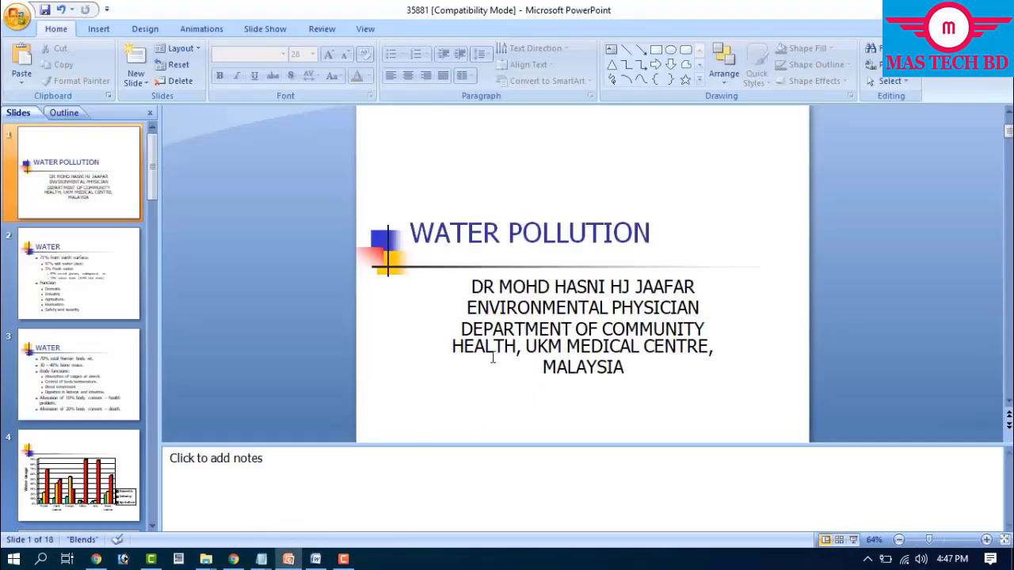
Step: On slide 2 (WATER), select all the bullet text with Ctrl+A twice, leaving it unchanged
click(75, 310)
click(489, 274)
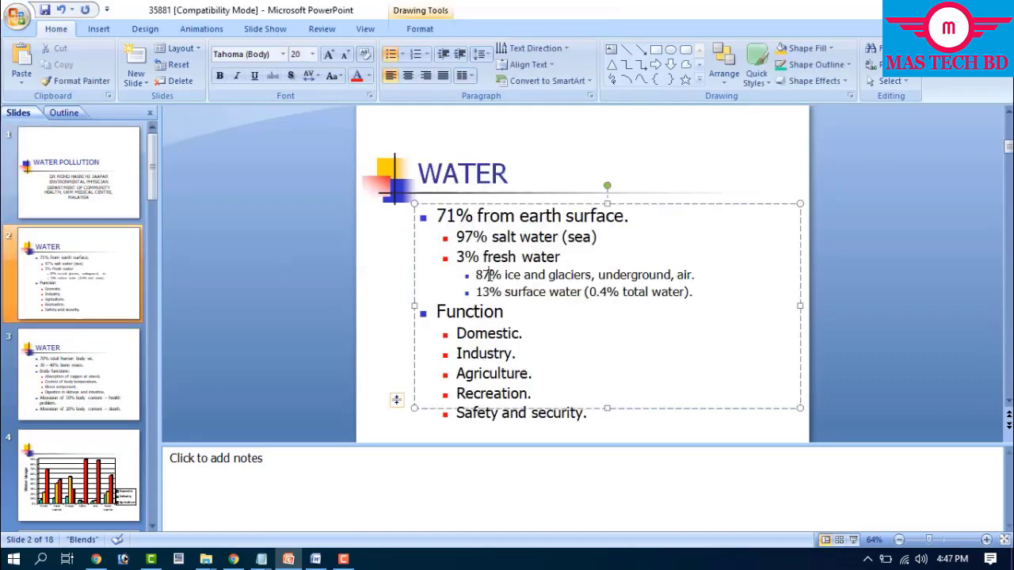
key(ctrl+a)
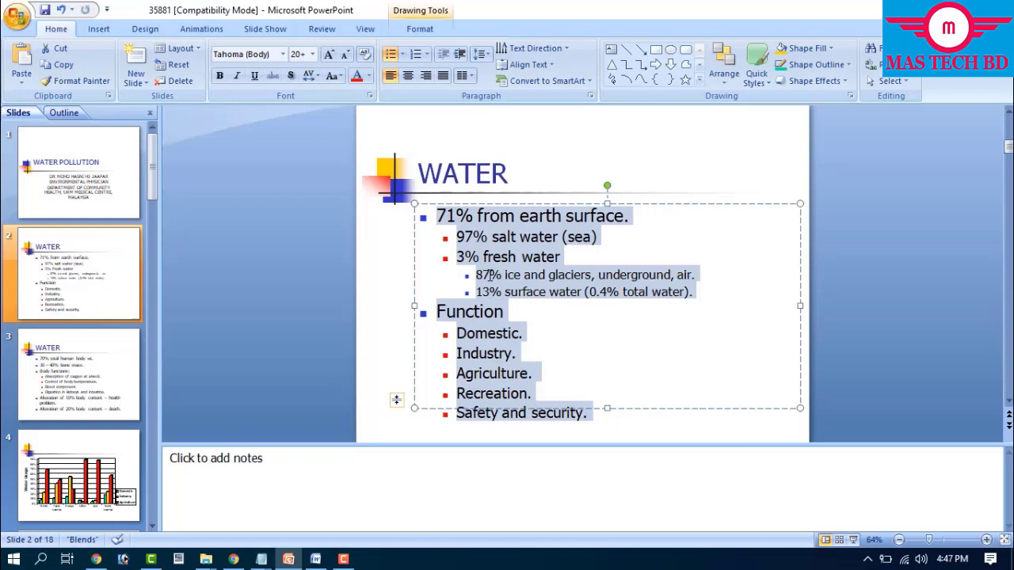
click(490, 275)
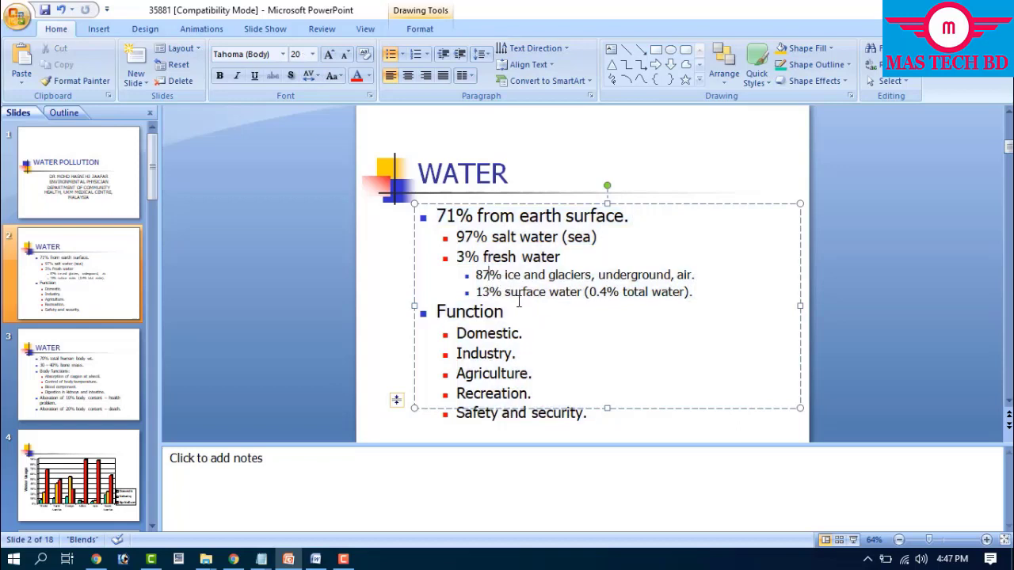
key(ctrl+a)
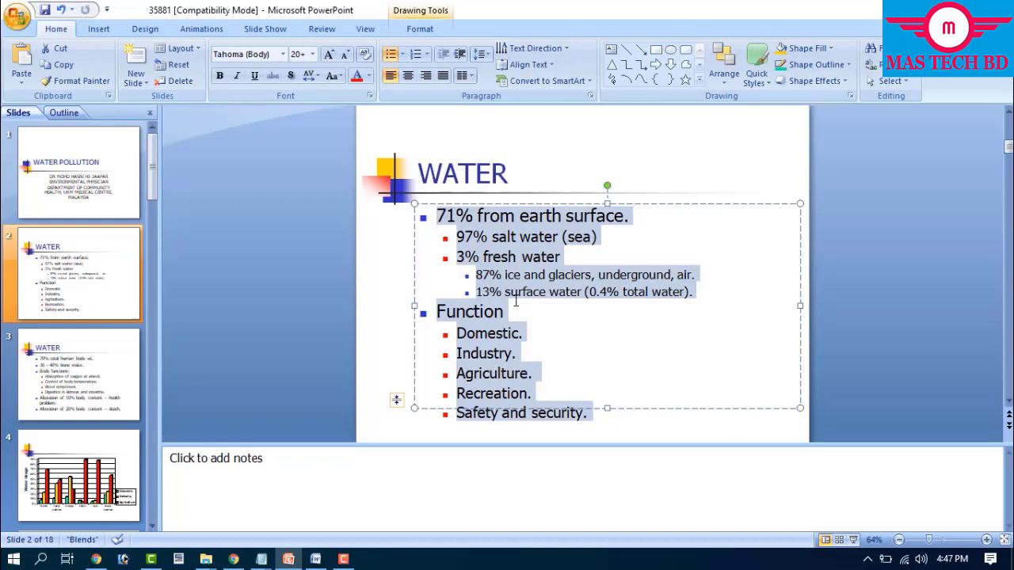
click(819, 289)
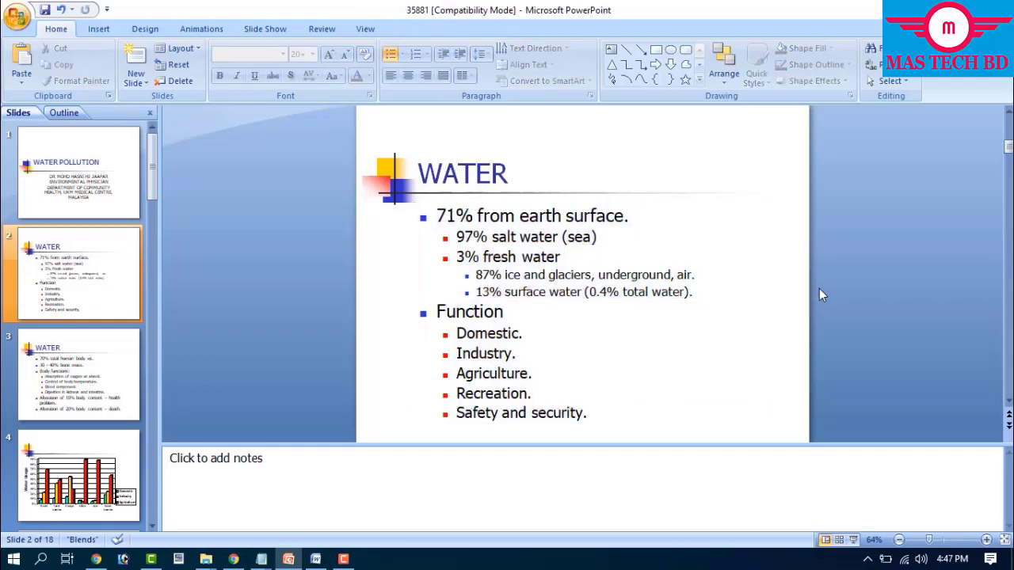
click(319, 557)
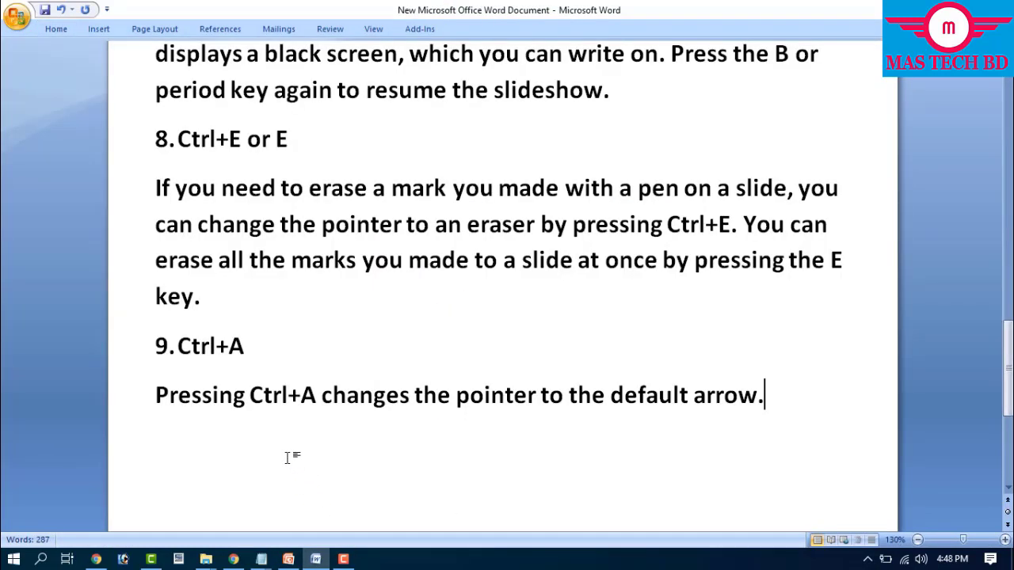
Step: Paste item 10, 'Esc', explaining it restores the arrow pointer or exits the slideshow
text(10. Esc Another way to change the pointer to the default arrow is pressing the Esc key. If the pointer is already an arrow, pressing Esc exits the slideshow.)
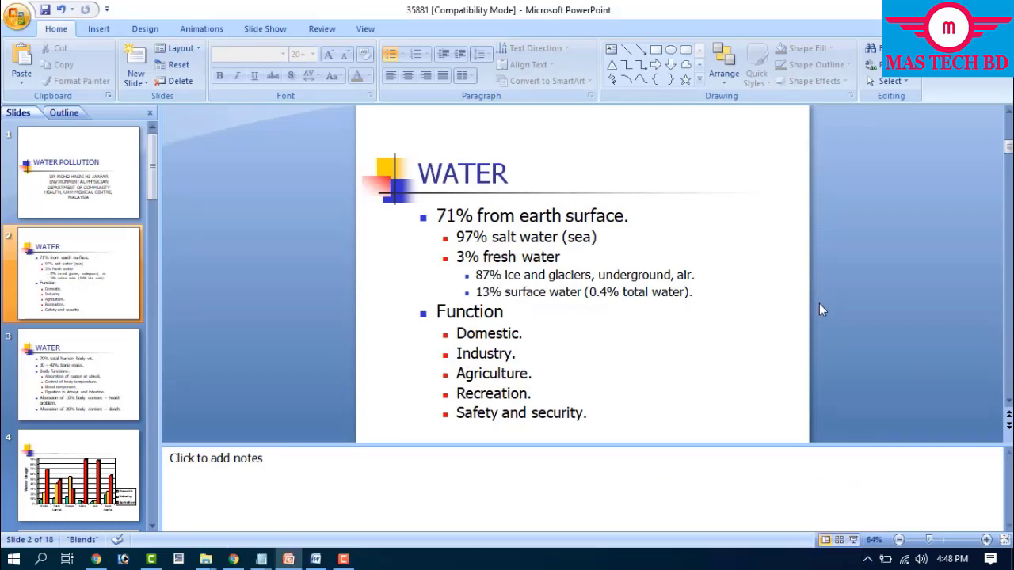
Step: Run the slideshow from the first slide, step forward, back and forward, then exit with Esc
key(F5)
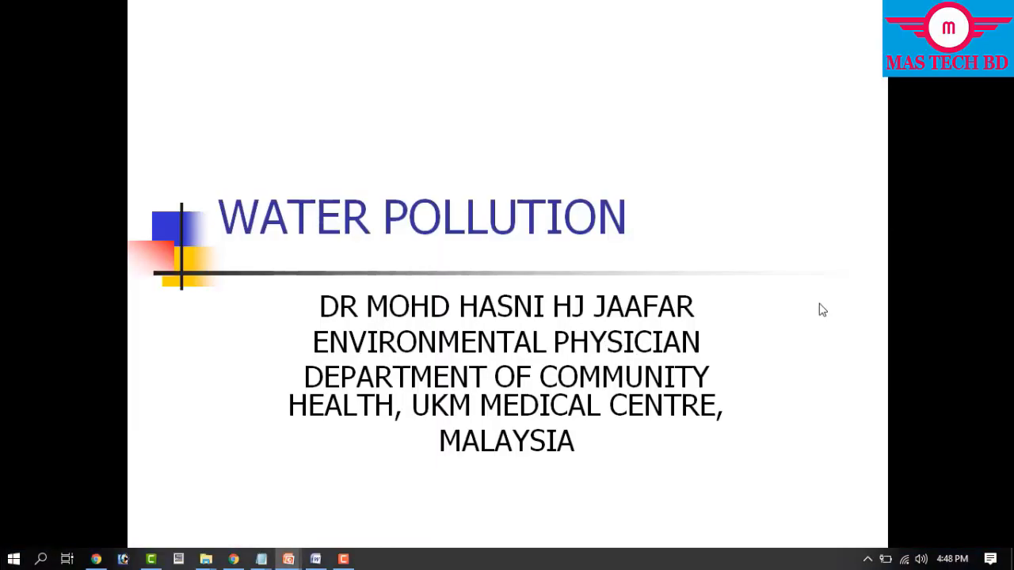
key(Right)
key(Right)
key(Right)
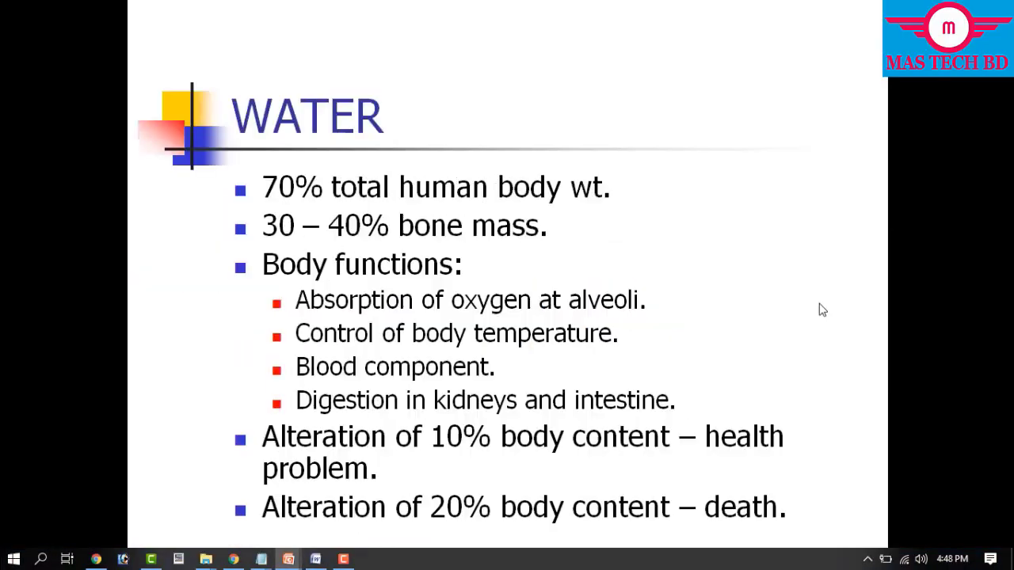
key(Left)
key(Right)
key(Right)
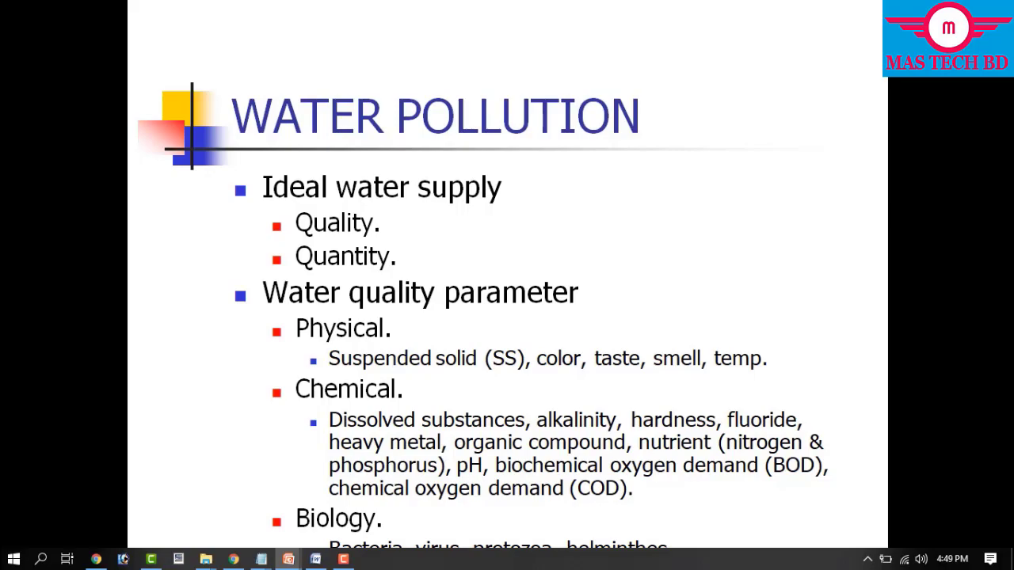
key(Escape)
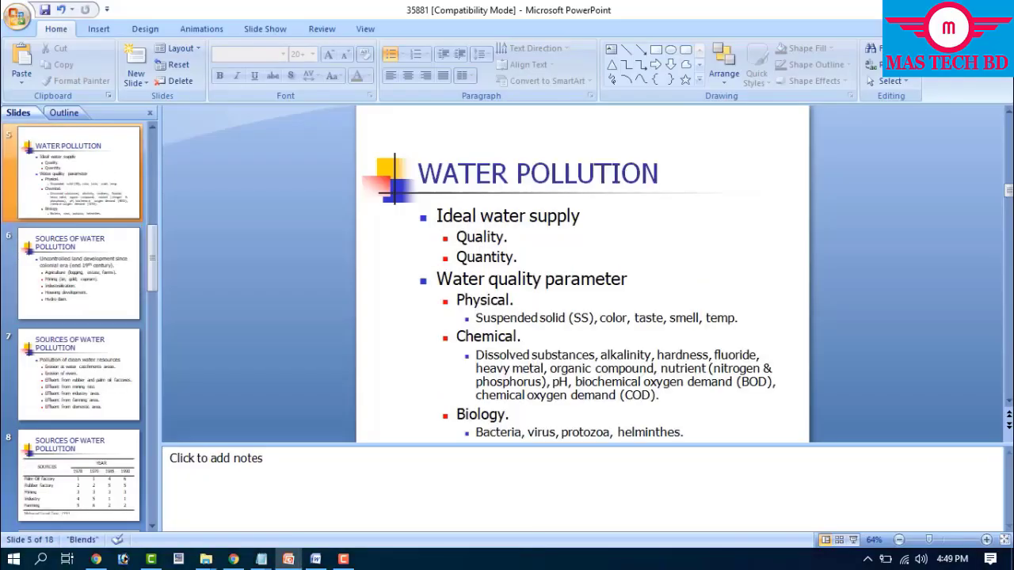
click(315, 560)
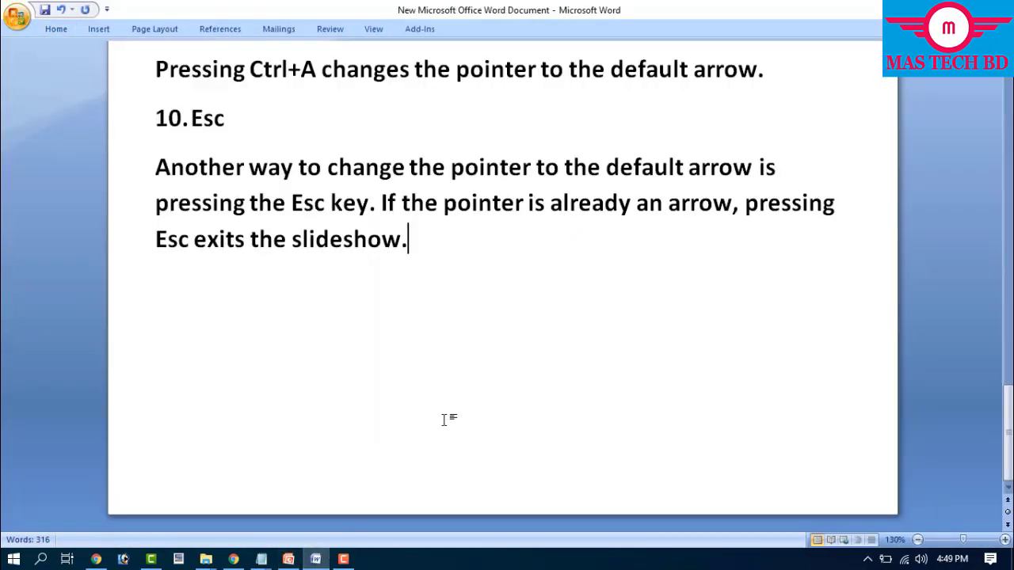
scroll(444, 419, up, 15)
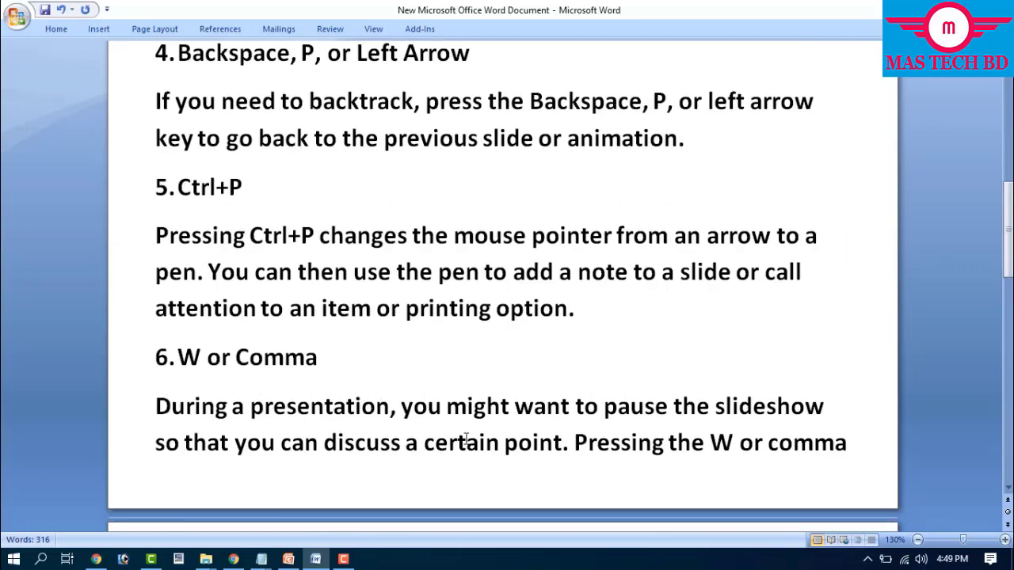
scroll(466, 441, up, 3)
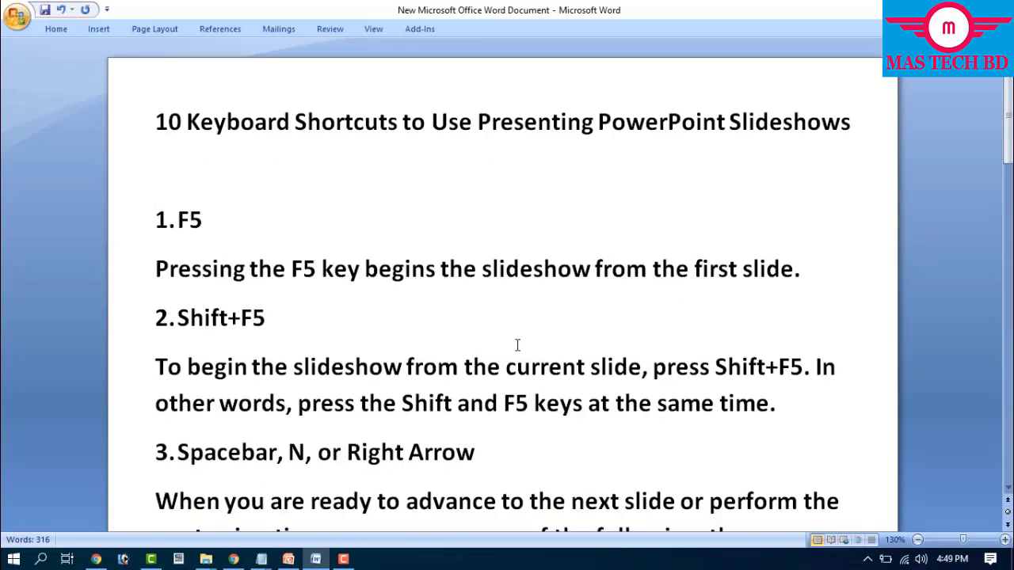